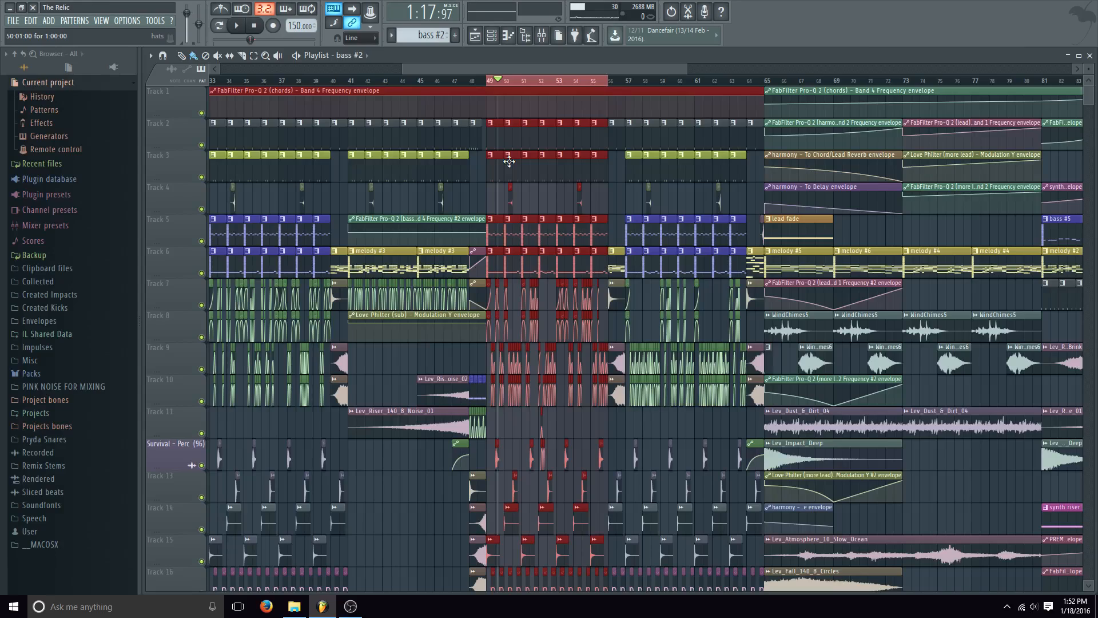
# Play the selected drop section from bar 49 in the playlist and stop playback.
pyautogui.click(237, 26)
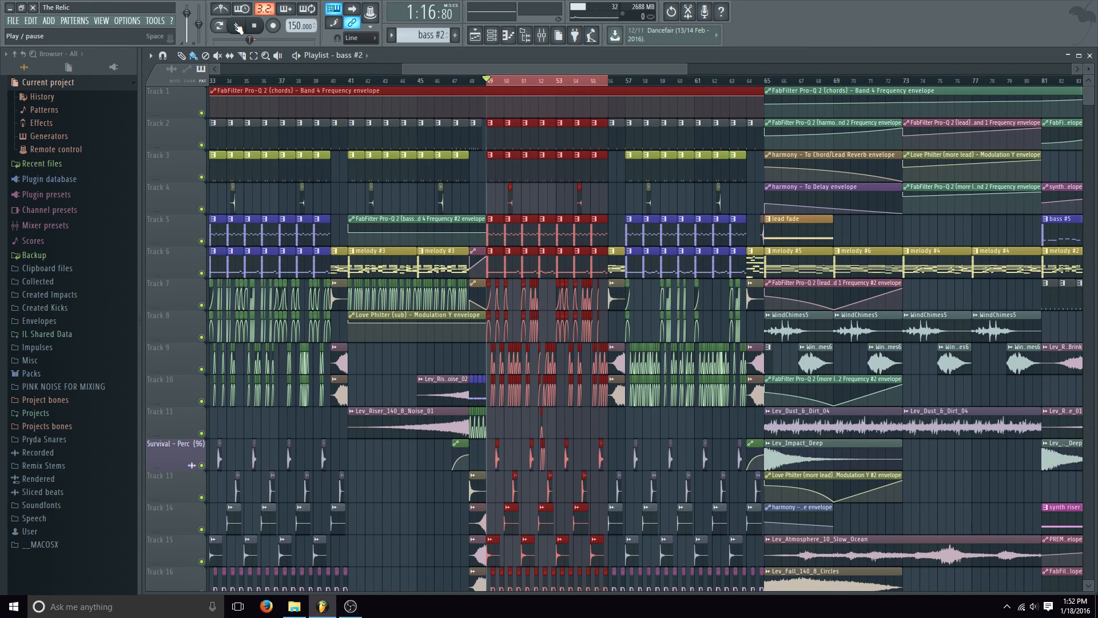
pyautogui.click(237, 26)
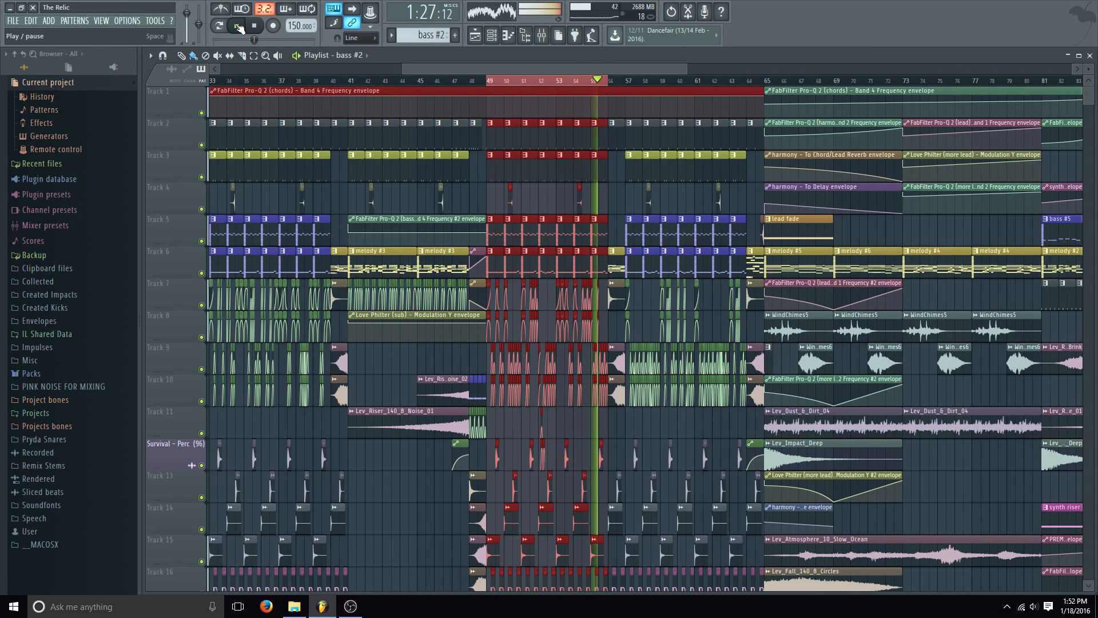
pyautogui.click(238, 26)
pyautogui.click(254, 26)
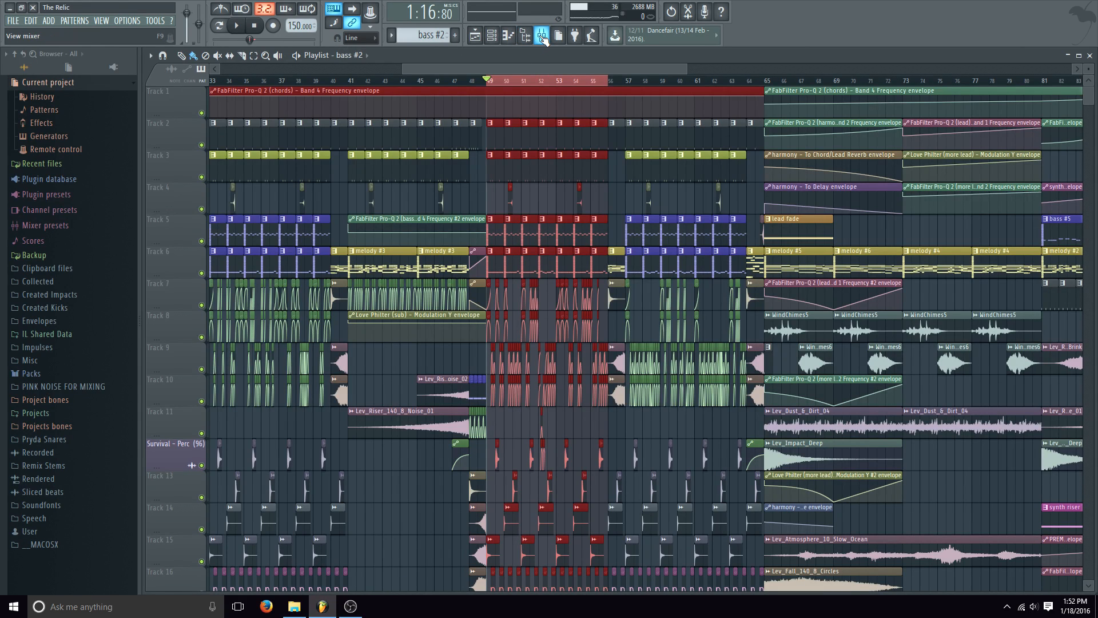
# Solo the mixer track "the greatest" and return to the playlist.
pyautogui.click(541, 37)
pyautogui.rightClick(722, 256)
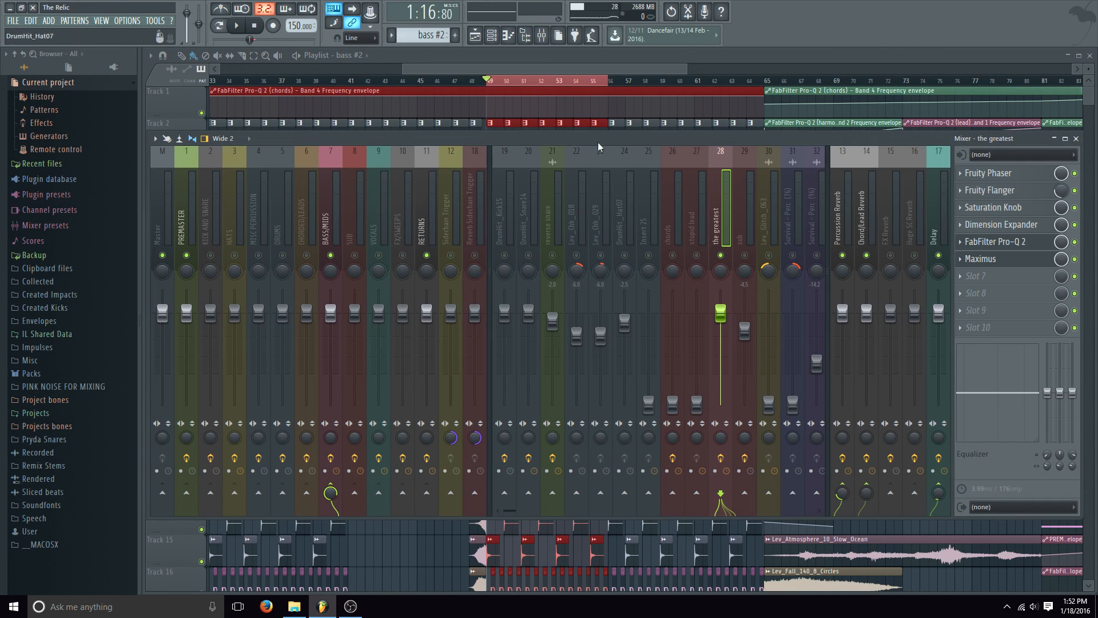
pyautogui.click(509, 66)
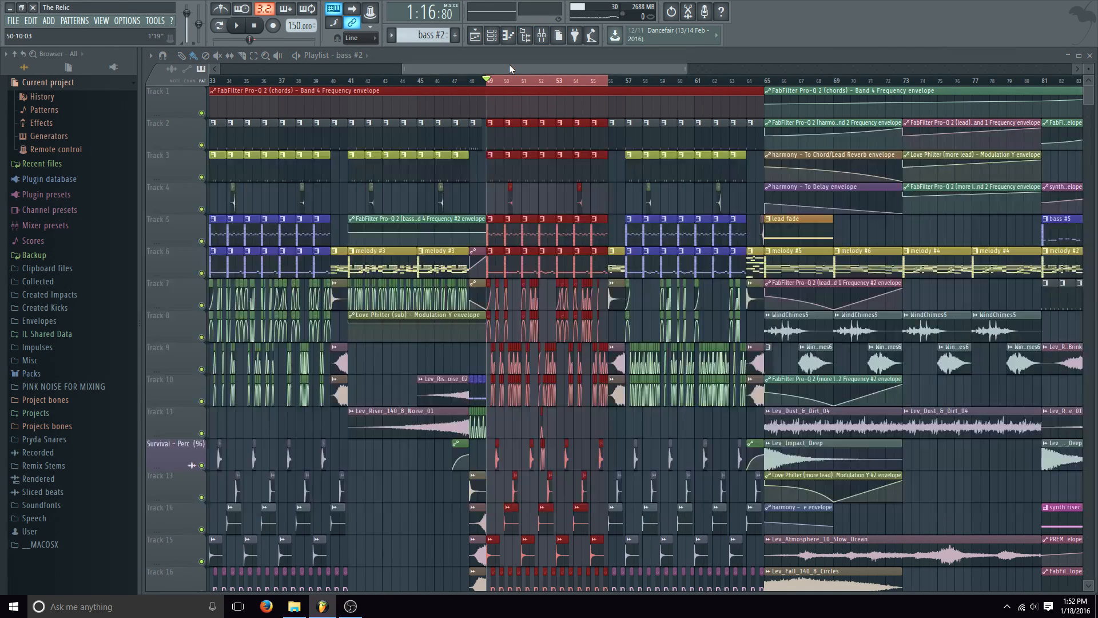
# Play the soloed bass from bar 49, stop it, and examine the drop's clips up close in the playlist.
pyautogui.click(238, 27)
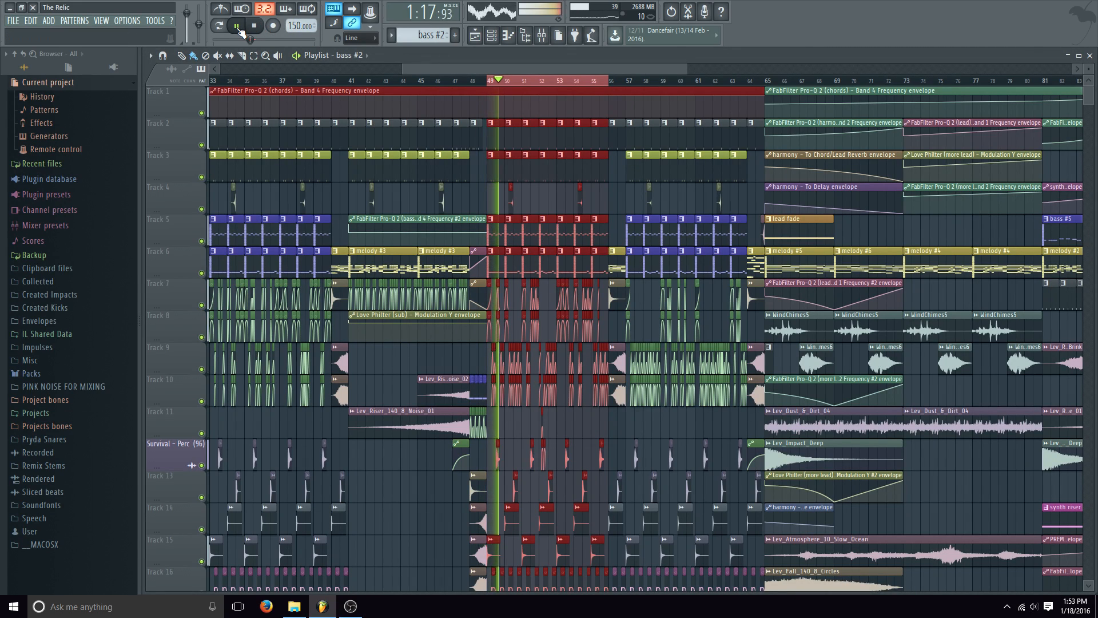
pyautogui.scroll(5, 493, 83)
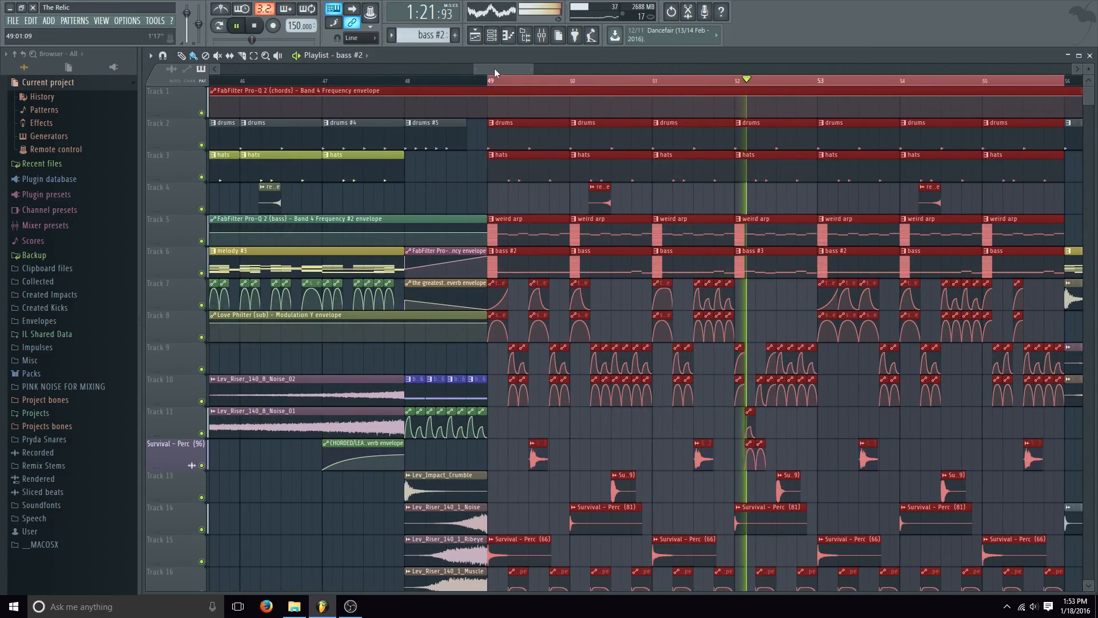
pyautogui.scroll(2, 501, 68)
pyautogui.click(237, 25)
pyautogui.click(254, 26)
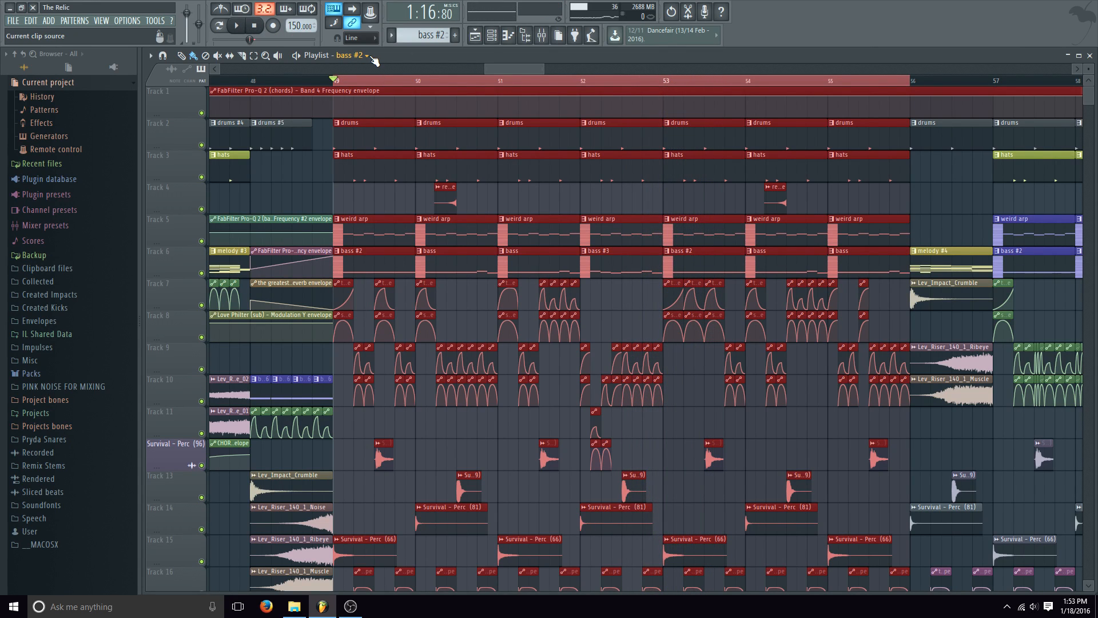
pyautogui.moveTo(533, 68); pyautogui.dragTo(502, 67)
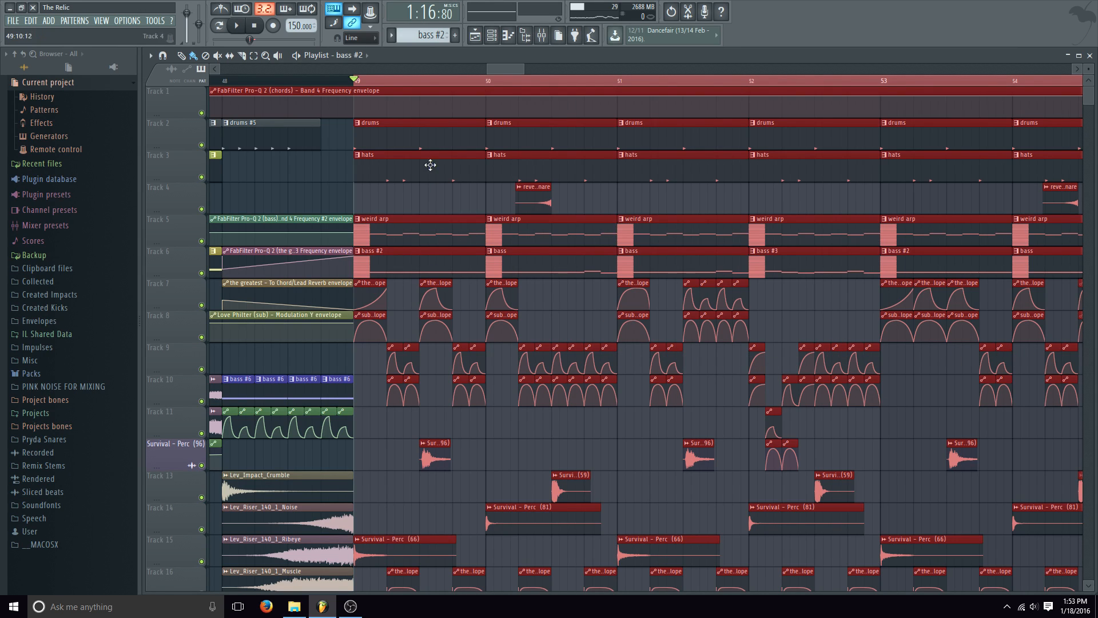
# Open the Serum instrument of the channel "the greatest" from the channel rack.
pyautogui.click(491, 35)
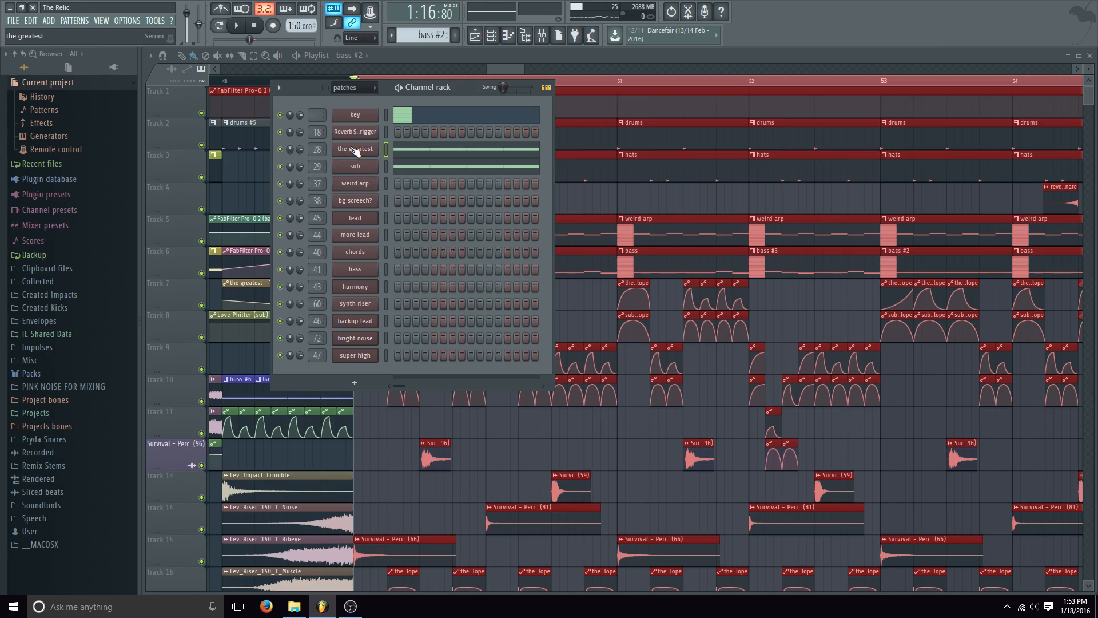
pyautogui.click(352, 148)
pyautogui.moveTo(362, 83); pyautogui.dragTo(401, 80)
# Review the Macro 1 assignments in Serum's modulation matrix and return to the oscillator page.
pyautogui.moveTo(322, 358)
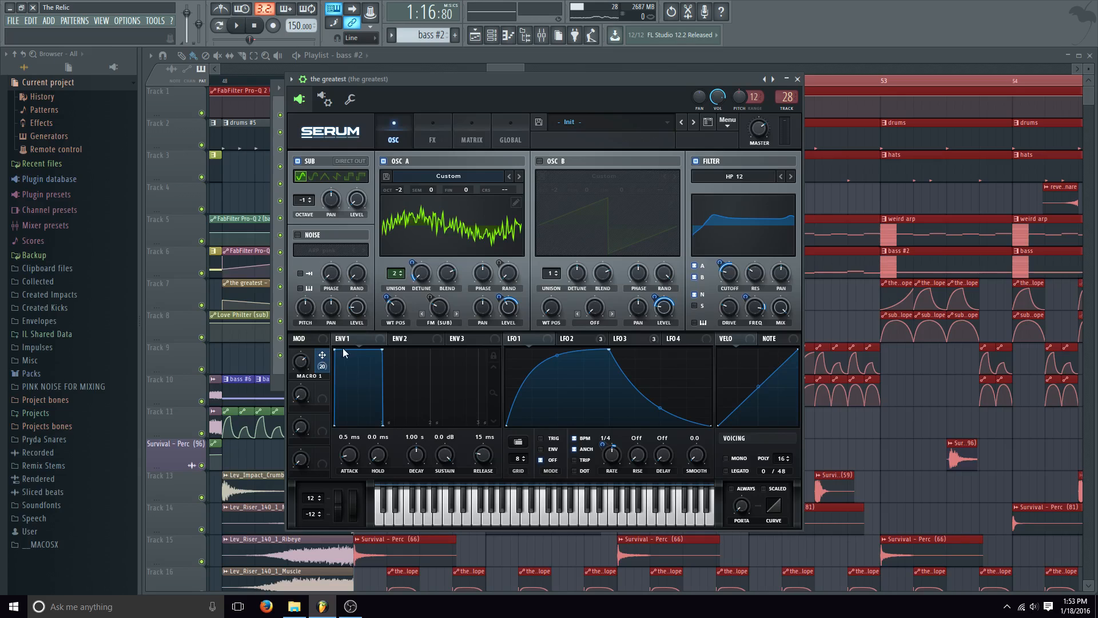
pyautogui.click(472, 132)
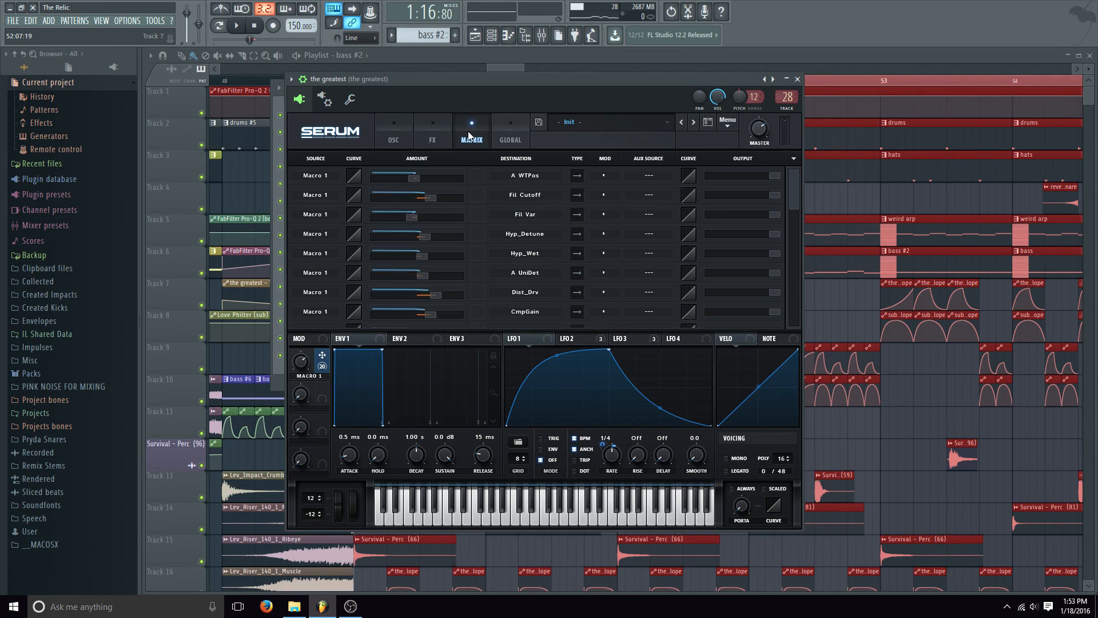
pyautogui.moveTo(791, 191)
pyautogui.mouseDown()
pyautogui.moveTo(806, 315)
pyautogui.moveTo(774, 182)
pyautogui.mouseUp()
pyautogui.click(389, 131)
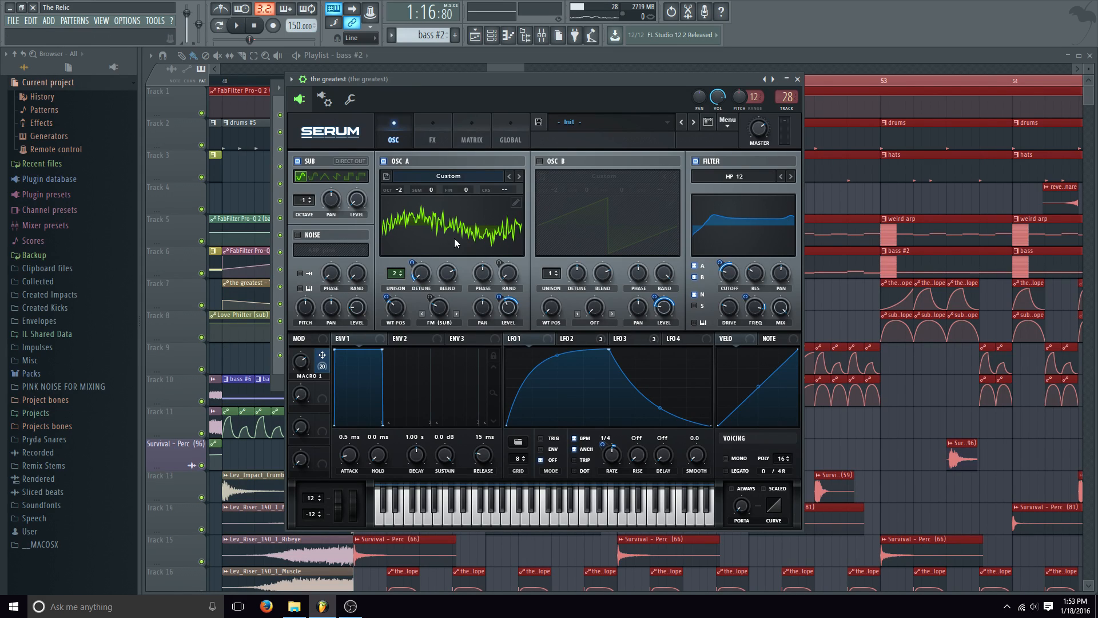
# Look through the Multis formula presets, including Proc:Squarify, in Oscillator A's wavetable editor and close the editor.
pyautogui.click(515, 202)
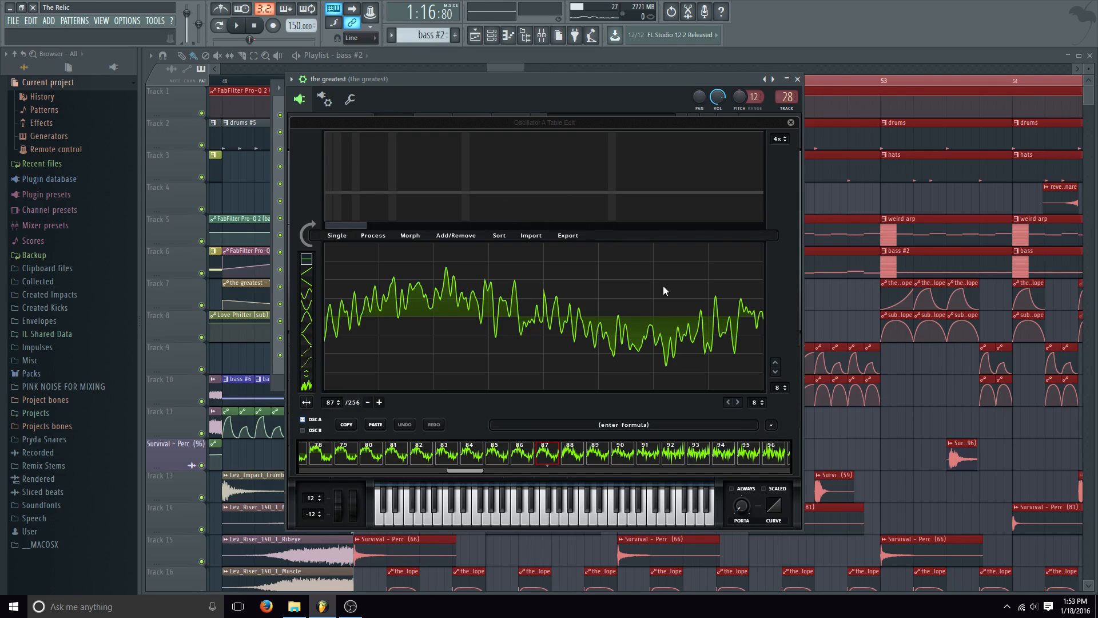
pyautogui.click(771, 426)
pyautogui.moveTo(801, 452)
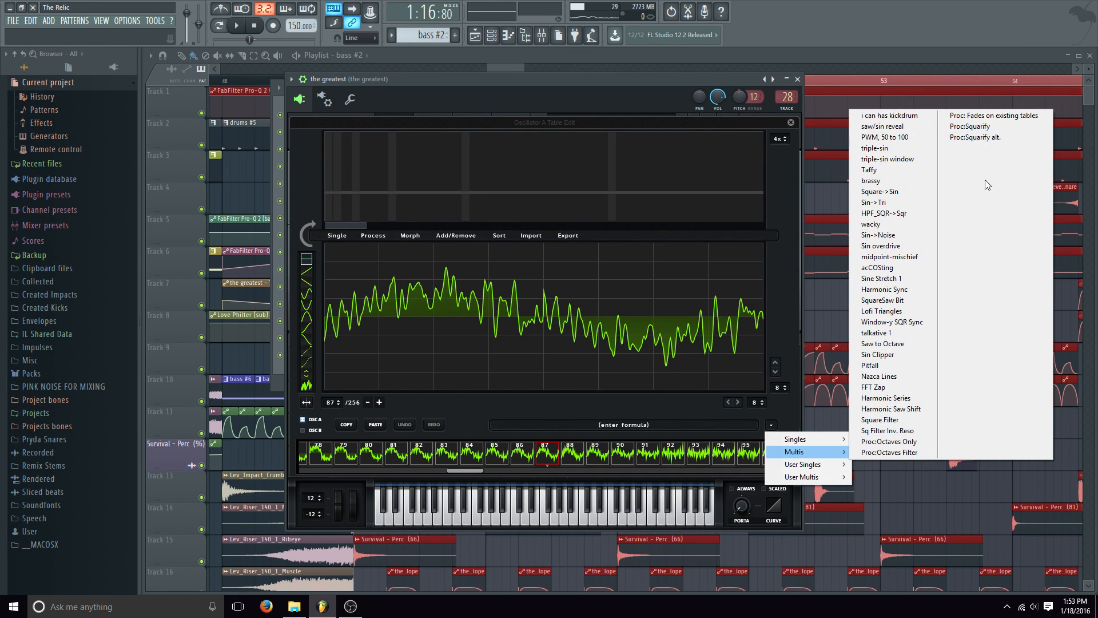
pyautogui.click(955, 127)
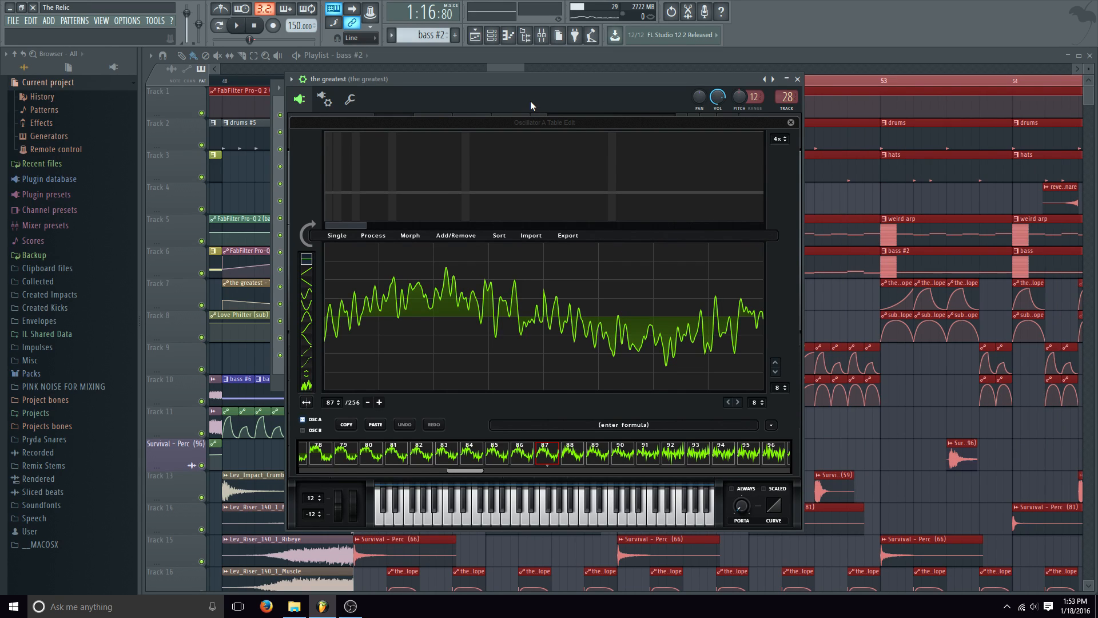
pyautogui.click(791, 124)
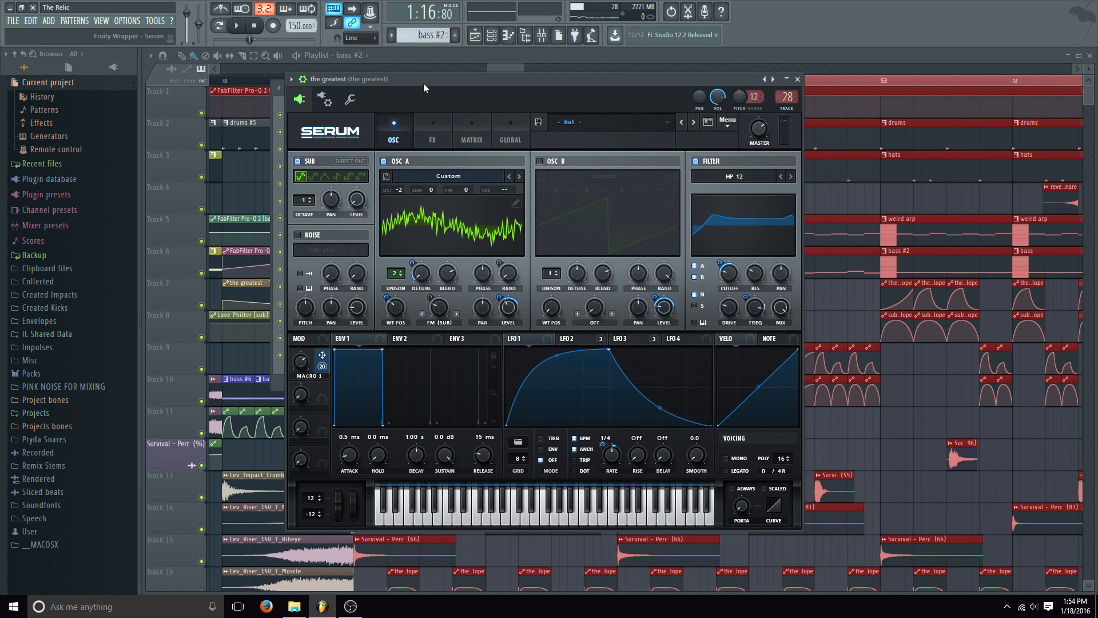
# Review the settings in Serum's effects rack and return to the oscillator page.
pyautogui.click(431, 122)
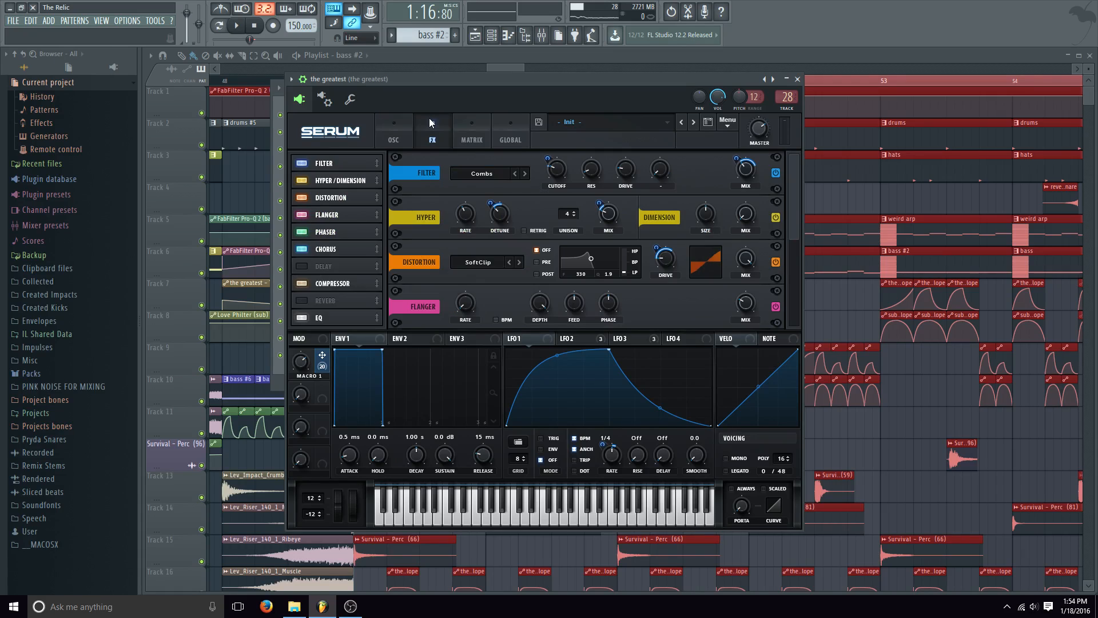
pyautogui.moveTo(792, 186); pyautogui.dragTo(676, 70)
pyautogui.click(398, 128)
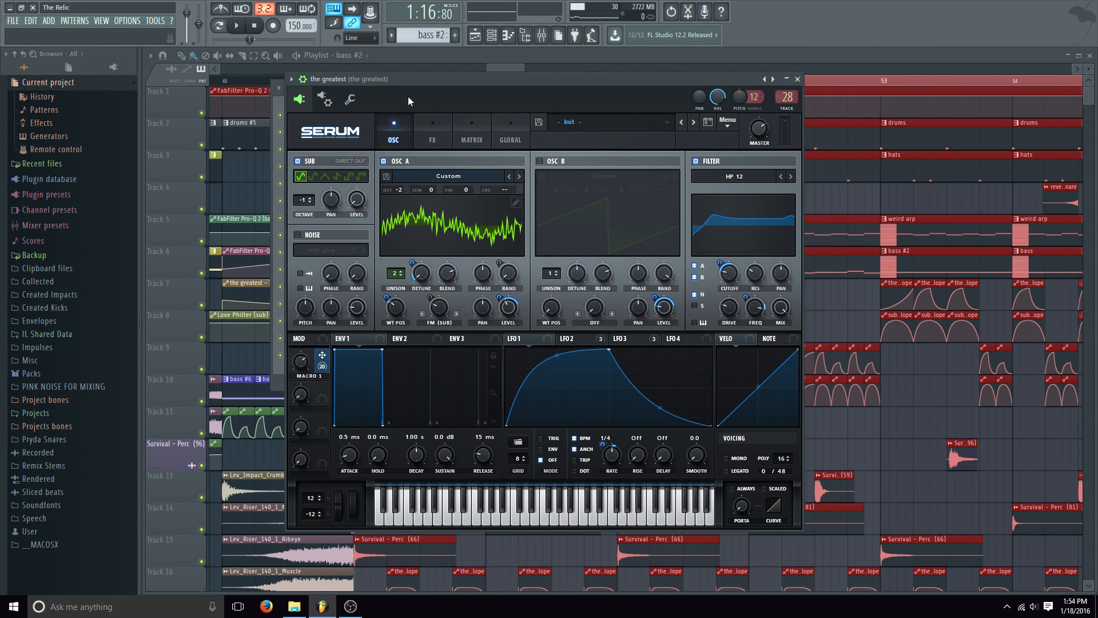
# Play the soloed bass with the Serum window in view and stop playback.
pyautogui.moveTo(407, 81); pyautogui.dragTo(413, 79)
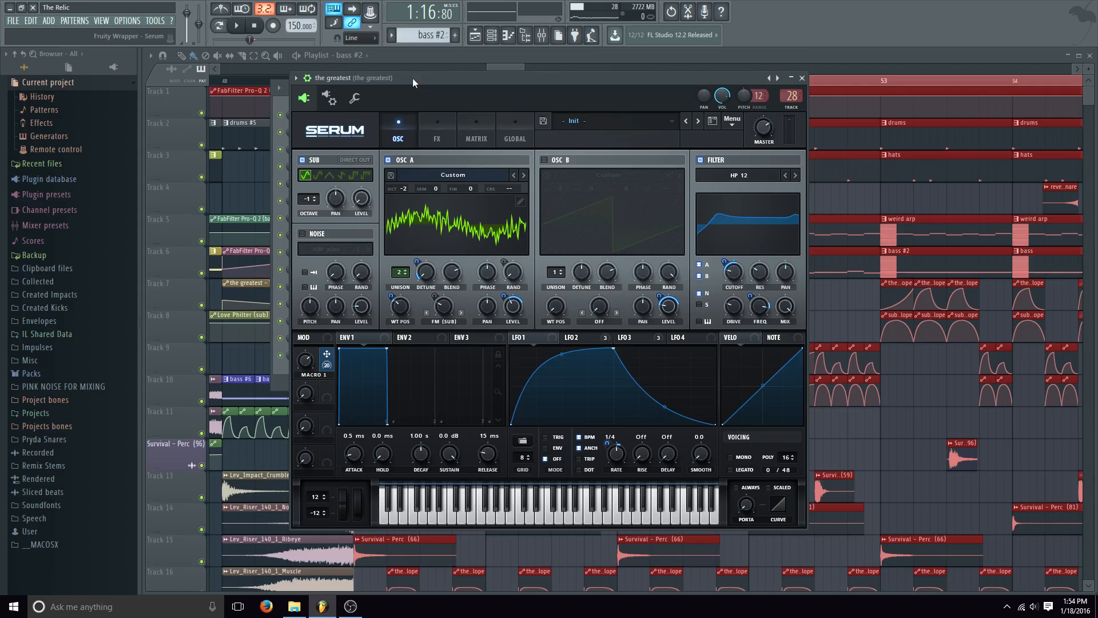
pyautogui.click(241, 32)
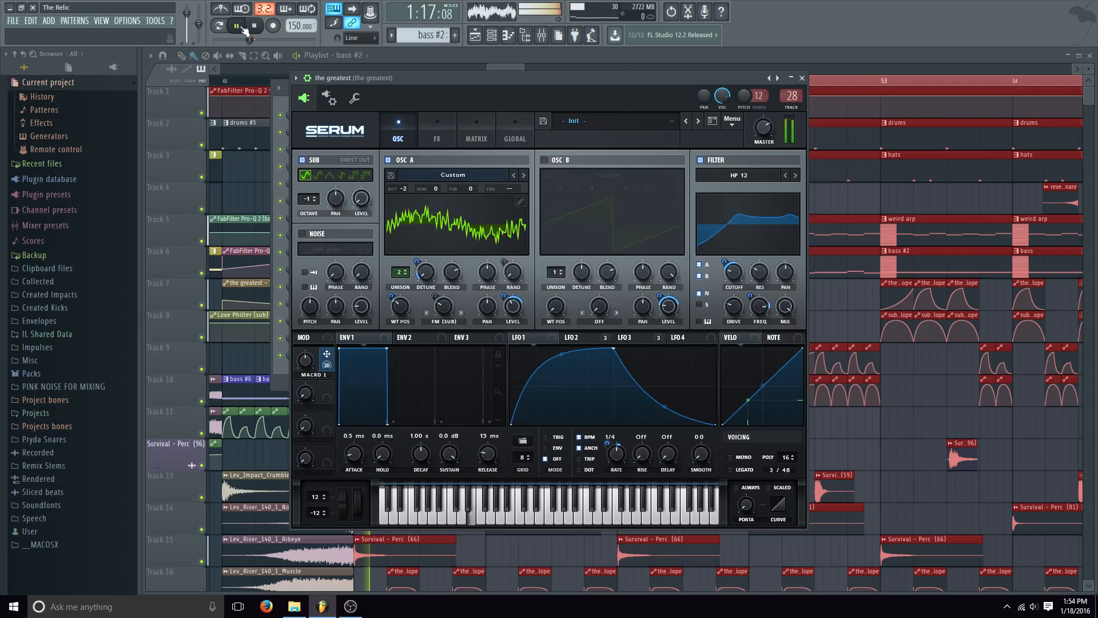
pyautogui.click(257, 30)
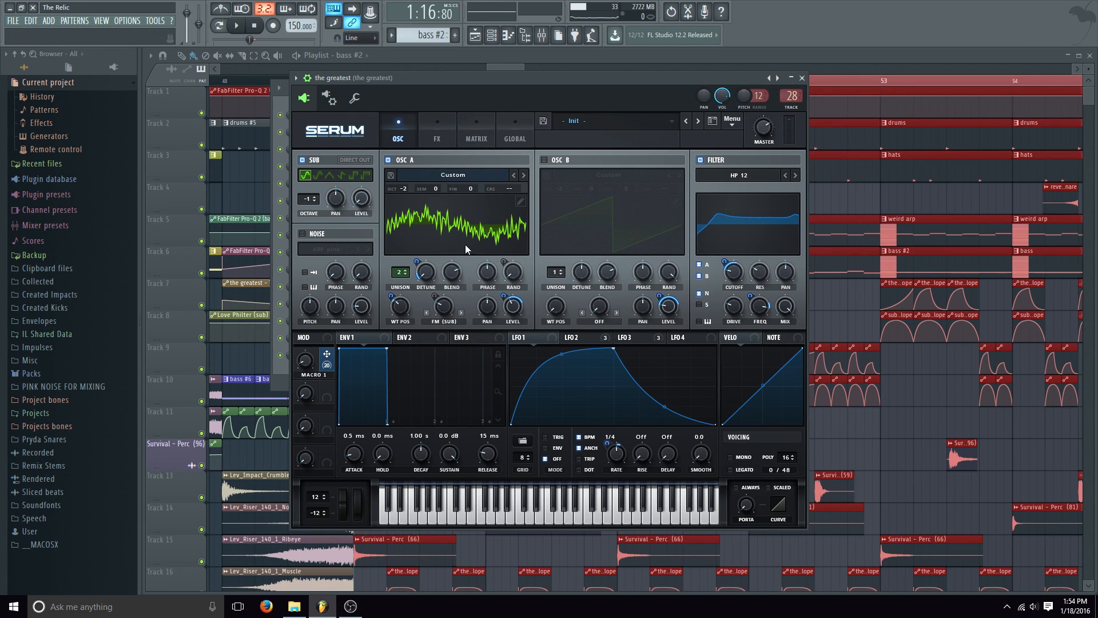
# Bypass Serum's Filter, Hyper/Dimension, Distortion and Flanger effects, and play the bass without them.
pyautogui.click(438, 128)
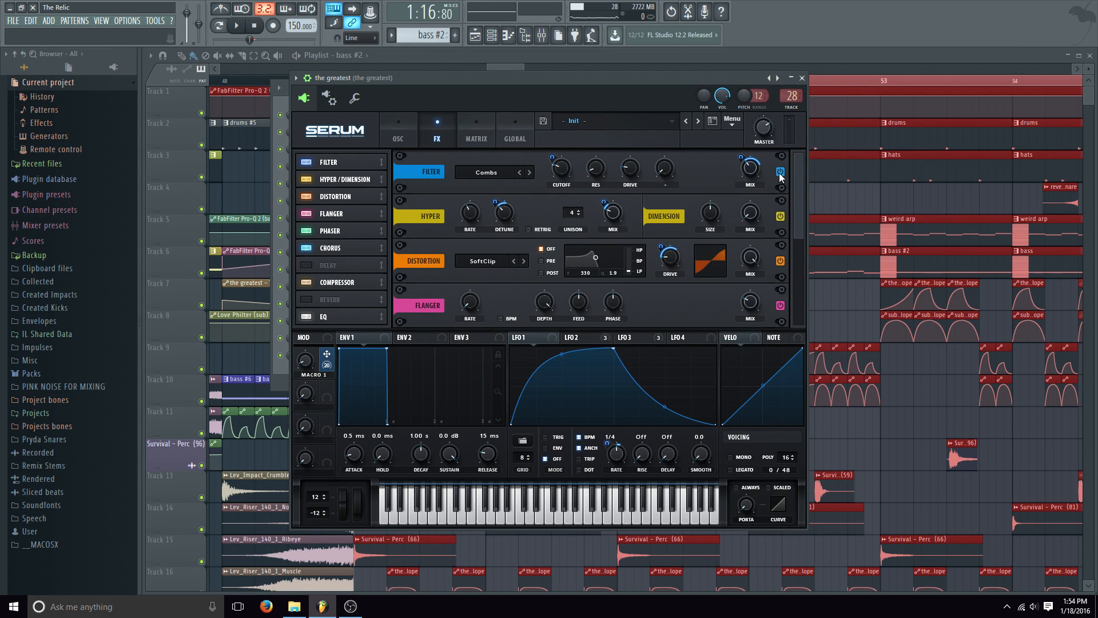
pyautogui.click(239, 27)
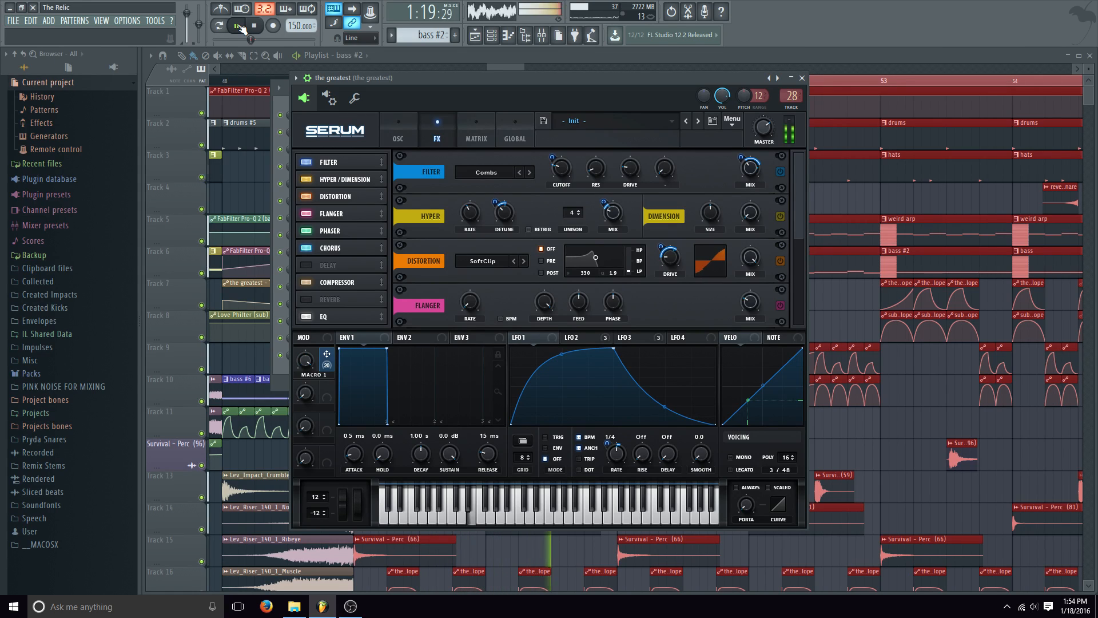
pyautogui.click(239, 26)
pyautogui.click(411, 129)
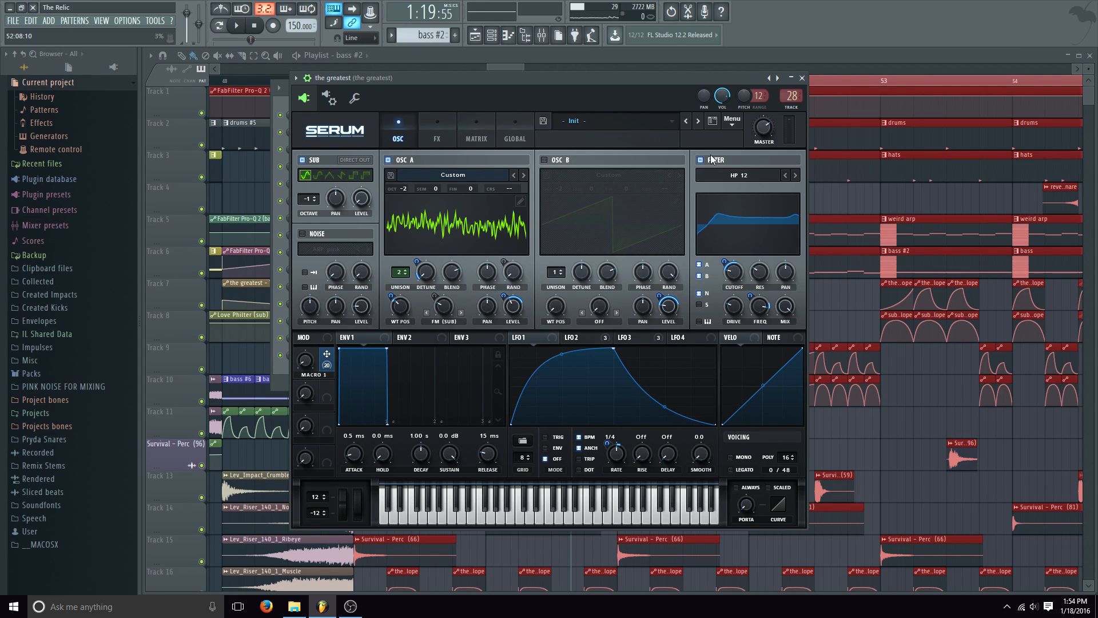
pyautogui.click(429, 128)
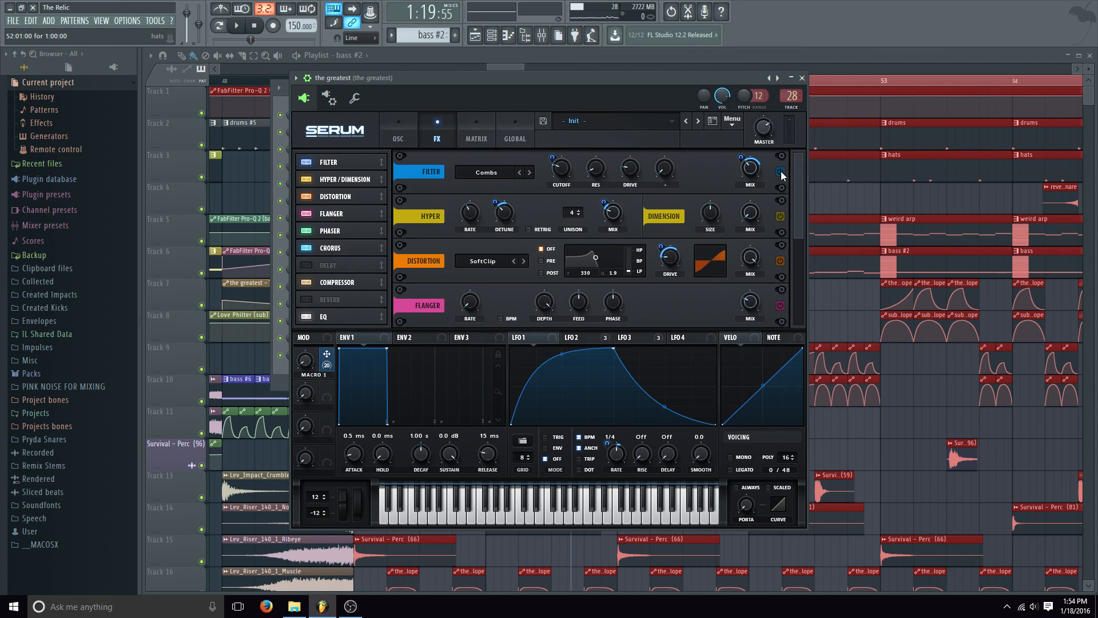
# Switch off the HP 12 filter on the oscillator page and play the bass without it.
pyautogui.click(401, 128)
pyautogui.click(701, 160)
pyautogui.click(238, 26)
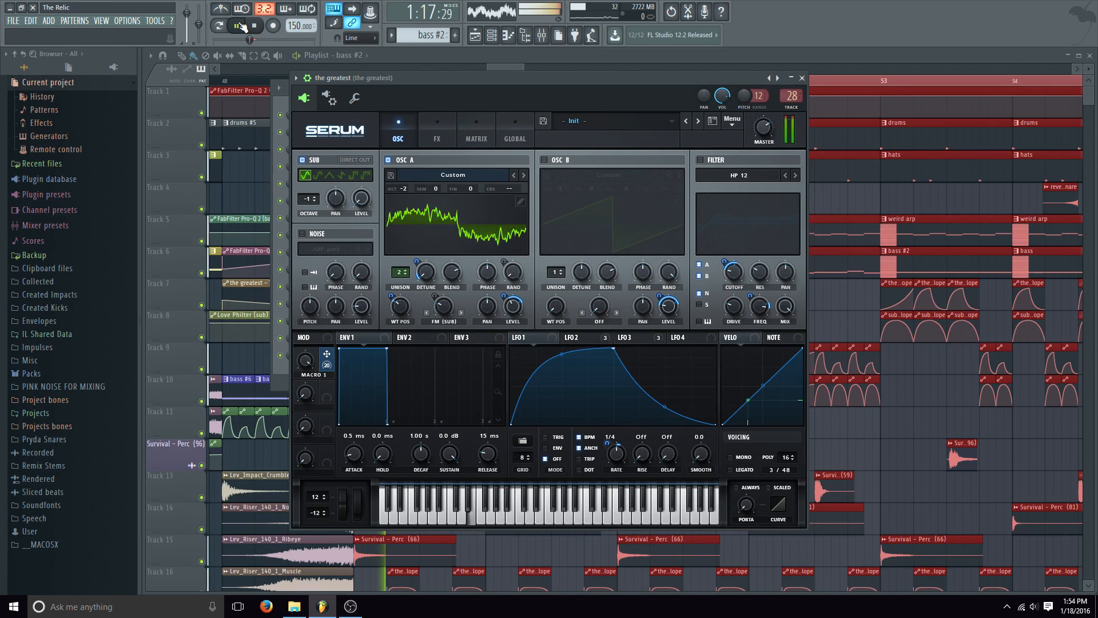
pyautogui.click(239, 26)
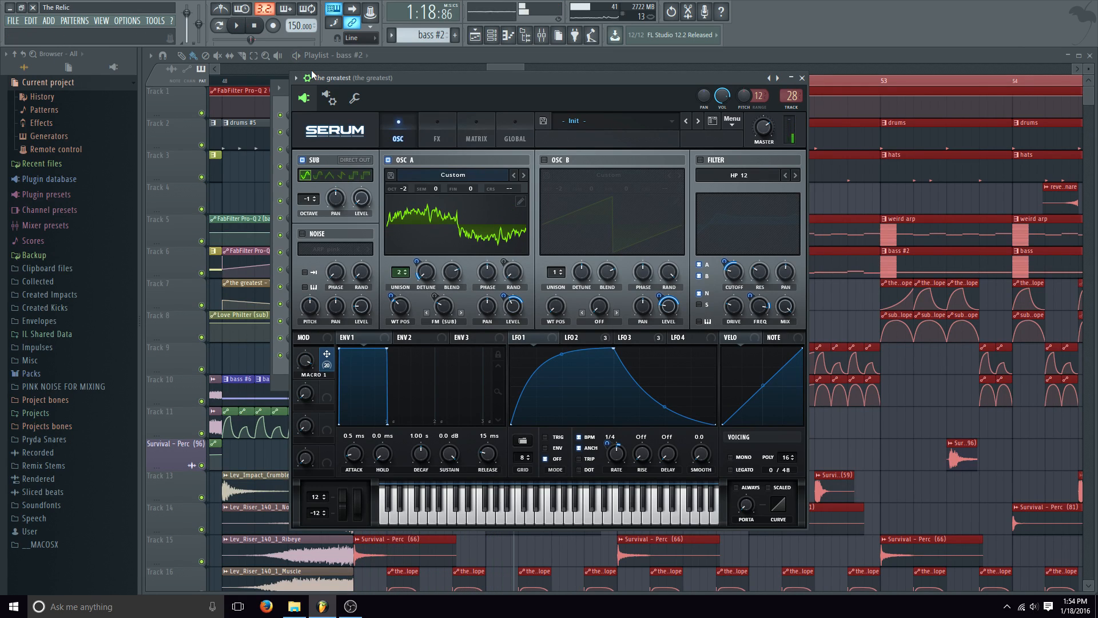
# Turn the HP 12 filter back on.
pyautogui.moveTo(399, 77); pyautogui.dragTo(401, 76)
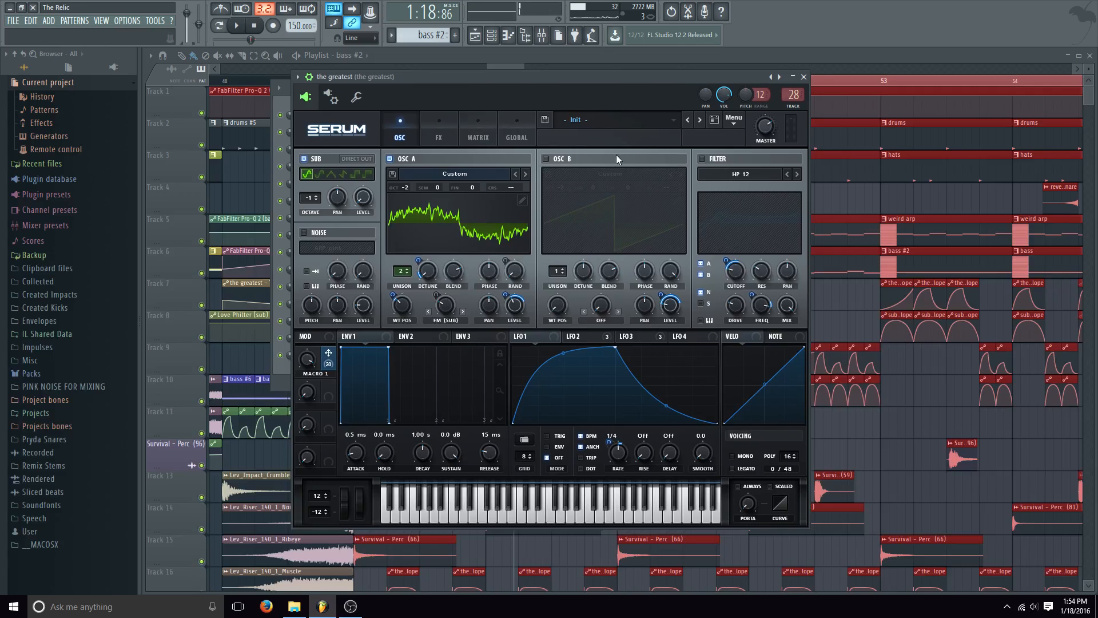
pyautogui.click(702, 160)
pyautogui.moveTo(572, 76); pyautogui.dragTo(584, 72)
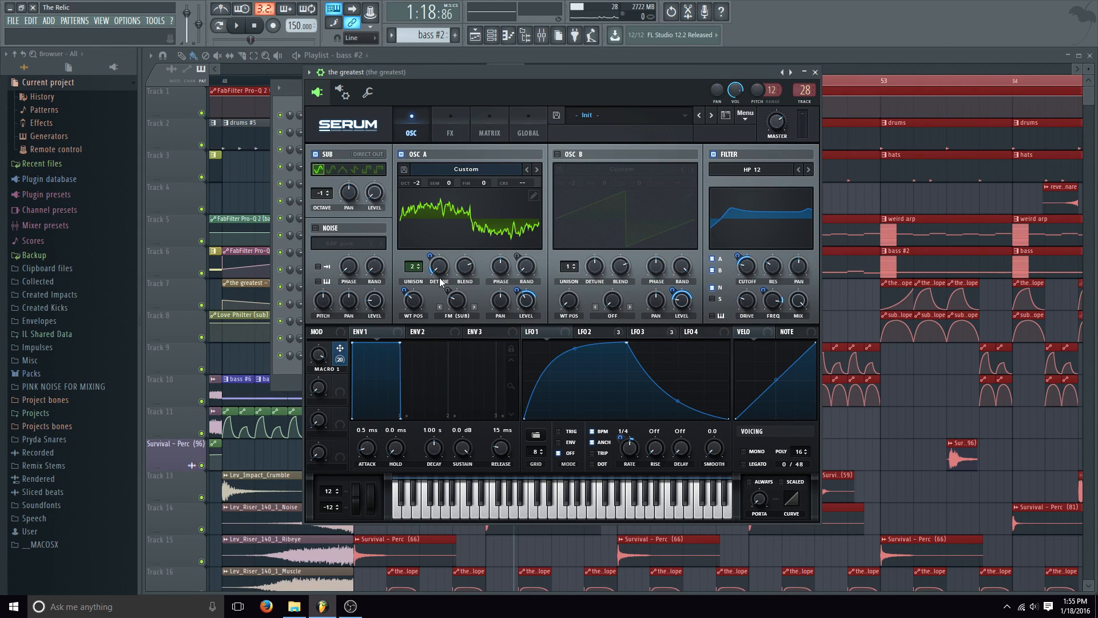
# Bypass the Macro 1 modulation of Oscillator A's unison detune and play the bass.
pyautogui.moveTo(339, 357)
pyautogui.rightClick(429, 256)
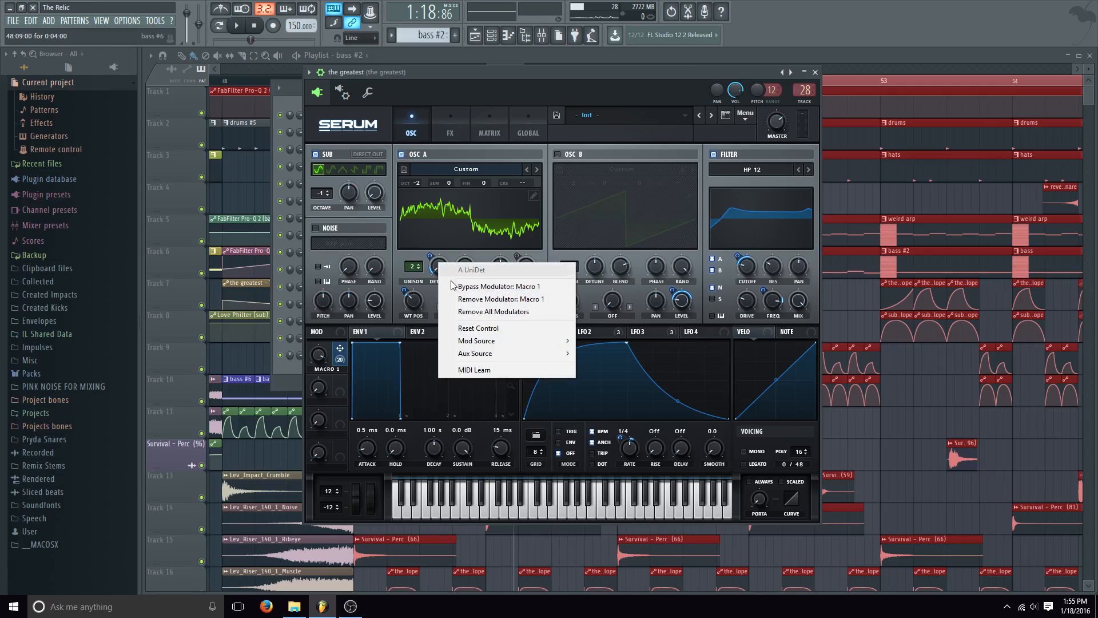
pyautogui.click(460, 286)
pyautogui.press('space')
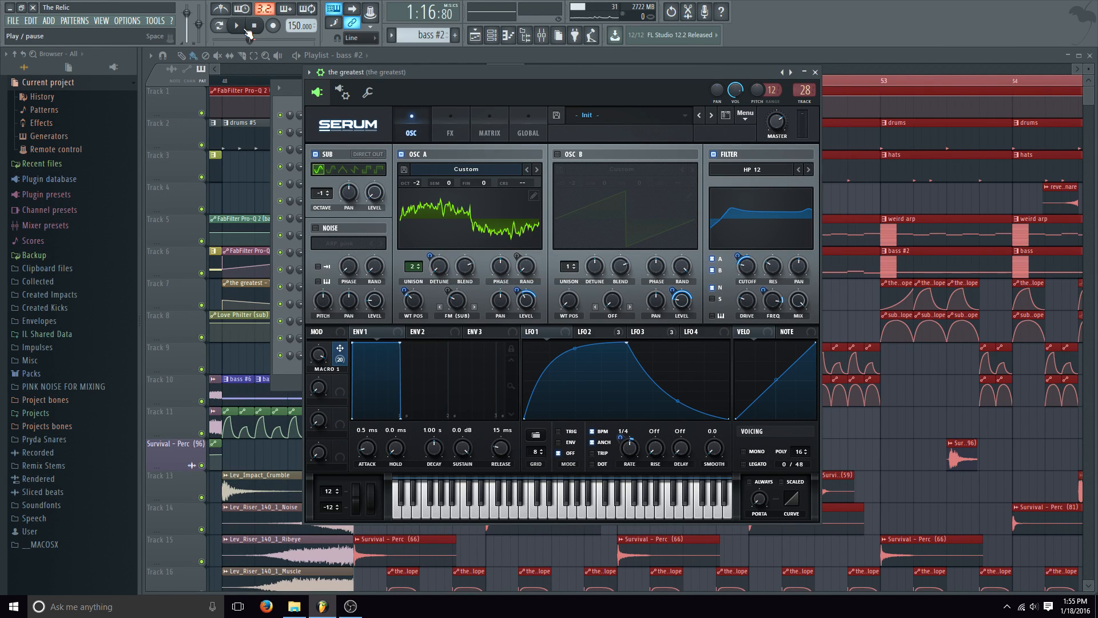
# Restore the Macro 1 modulation of Oscillator A's unison detune while the bass plays, and pause playback.
pyautogui.rightClick(439, 264)
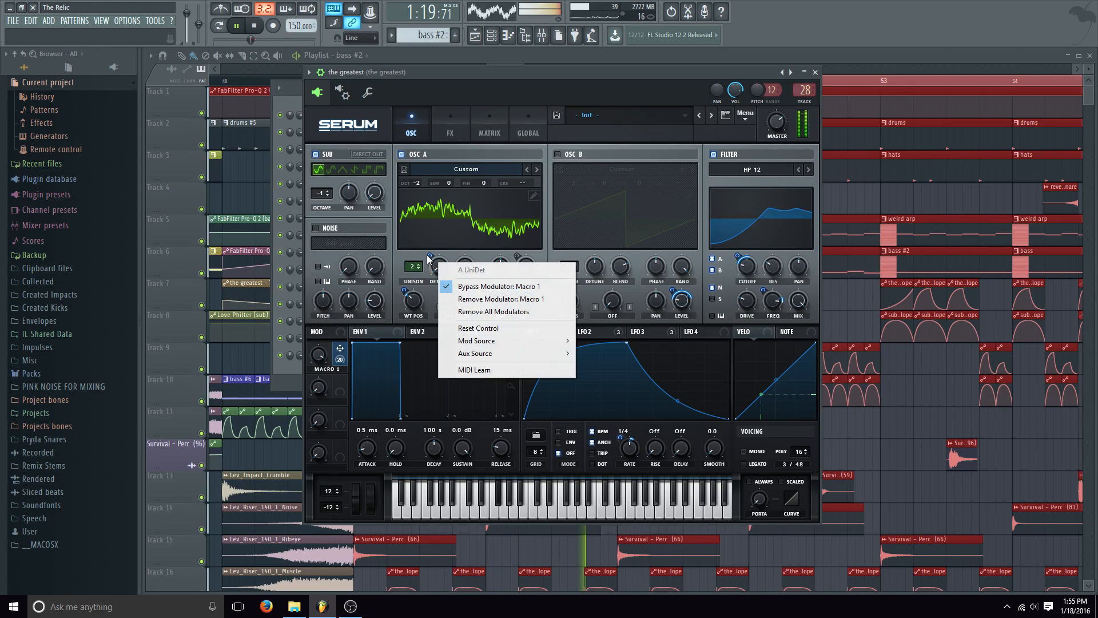
pyautogui.click(456, 287)
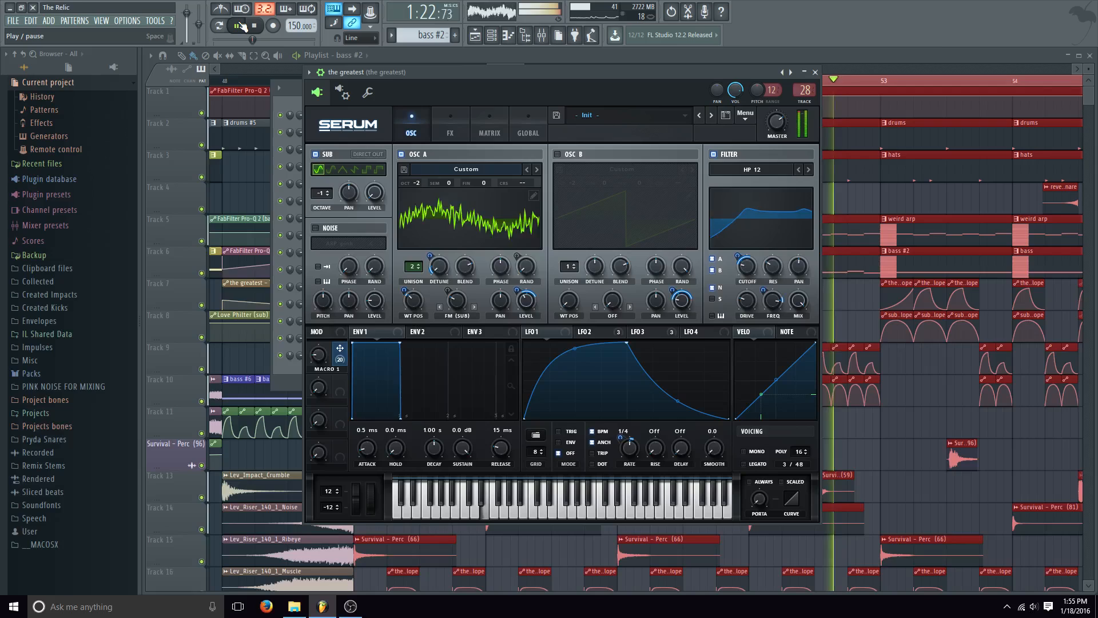
pyautogui.press('space')
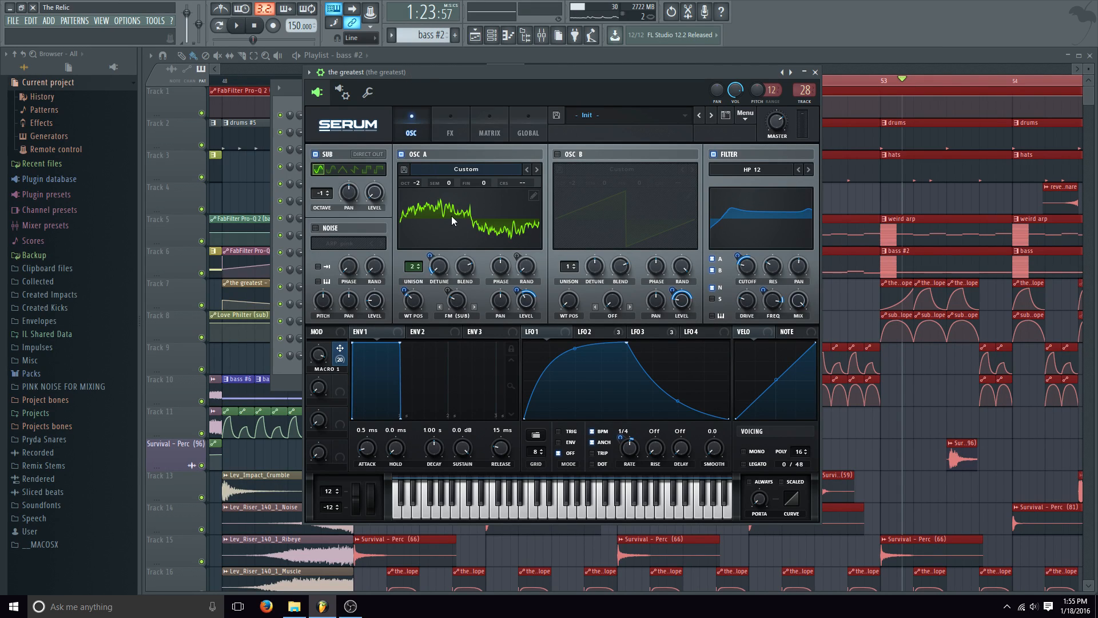
# Play the bass with the Macro 1 modulation of Oscillator A's wavetable position bypassed, and restore the modulation.
pyautogui.rightClick(403, 290)
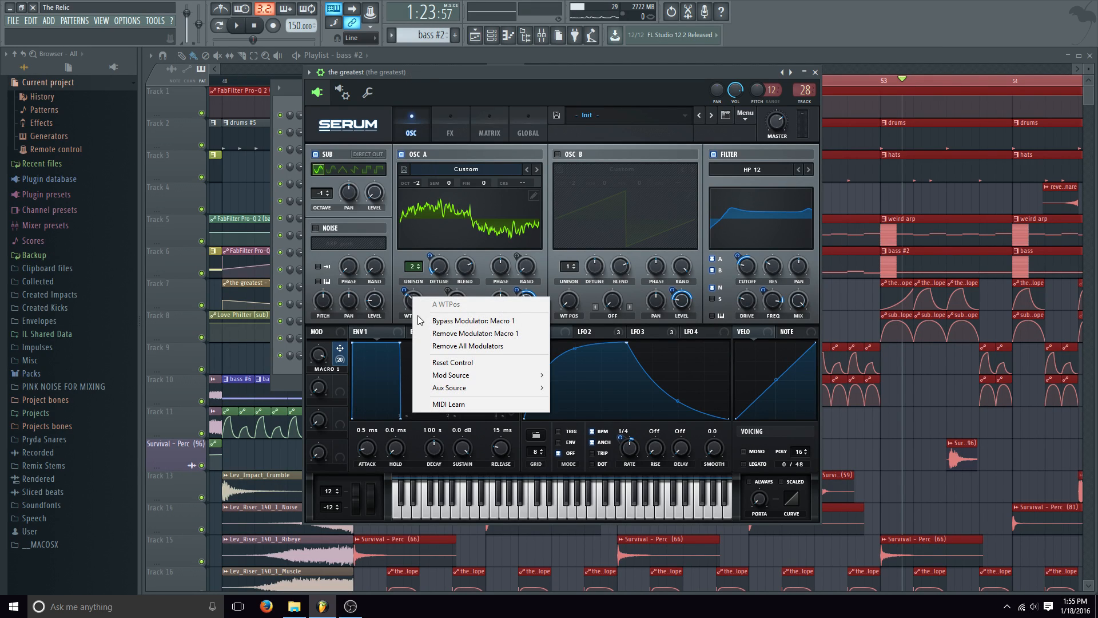
pyautogui.click(419, 318)
pyautogui.click(236, 26)
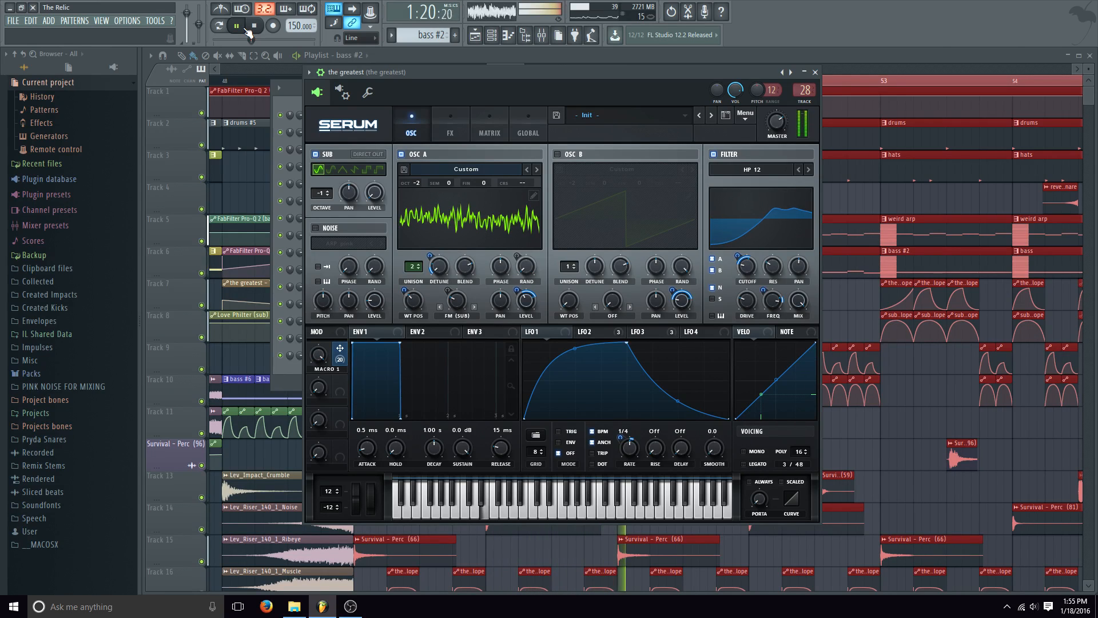
pyautogui.click(236, 25)
pyautogui.rightClick(403, 292)
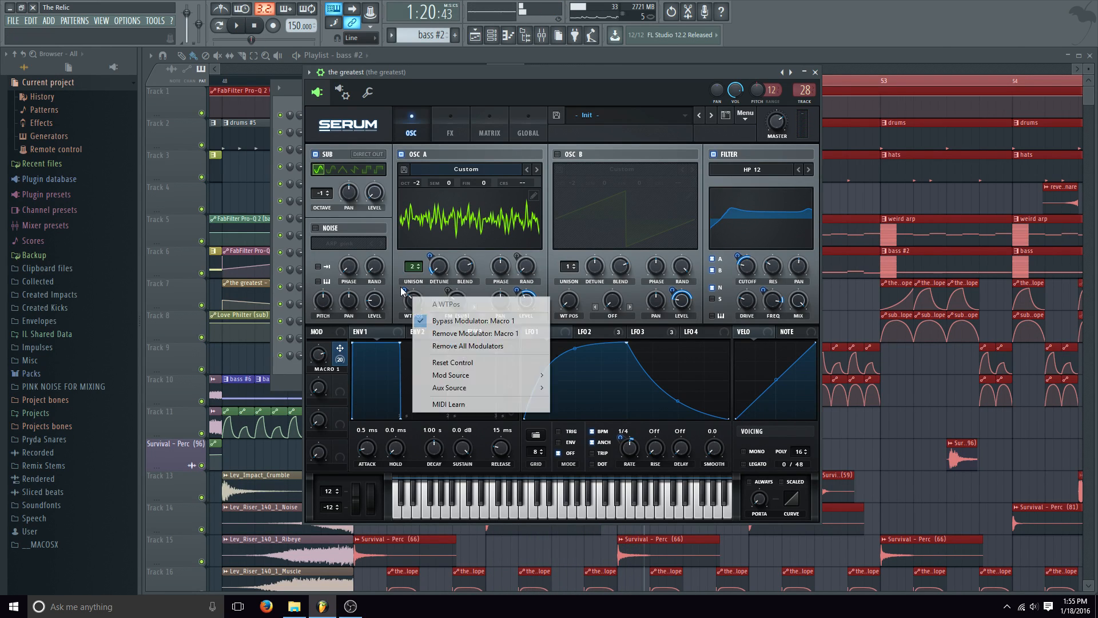
pyautogui.click(418, 322)
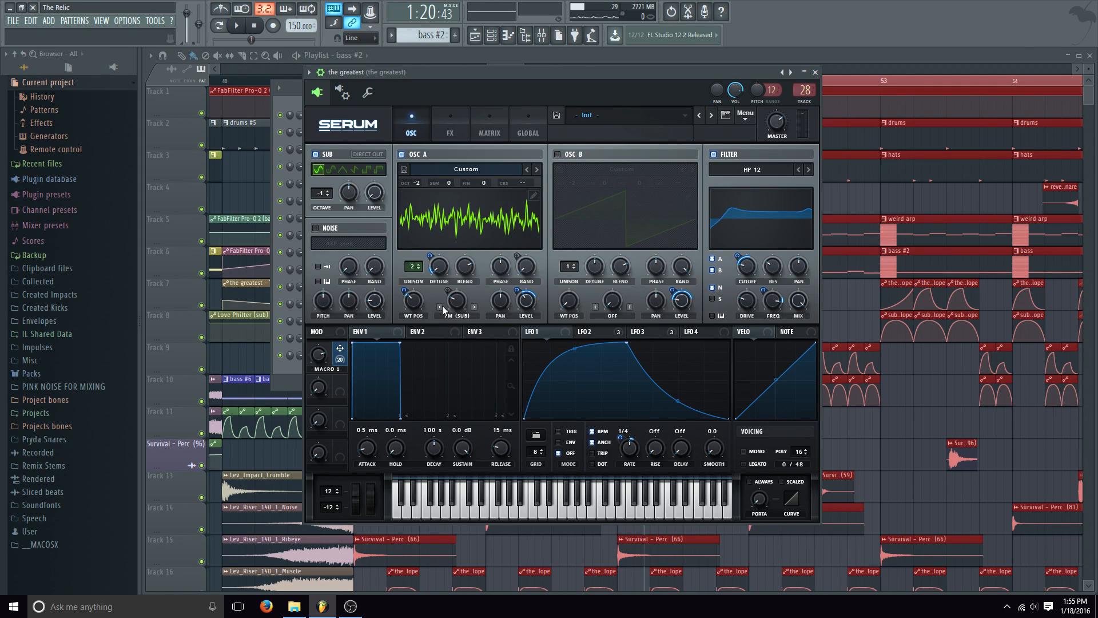
# Show Macro 2's modulation of Oscillator A's FM (Sub) amount and play a passage of the bass.
pyautogui.moveTo(454, 302)
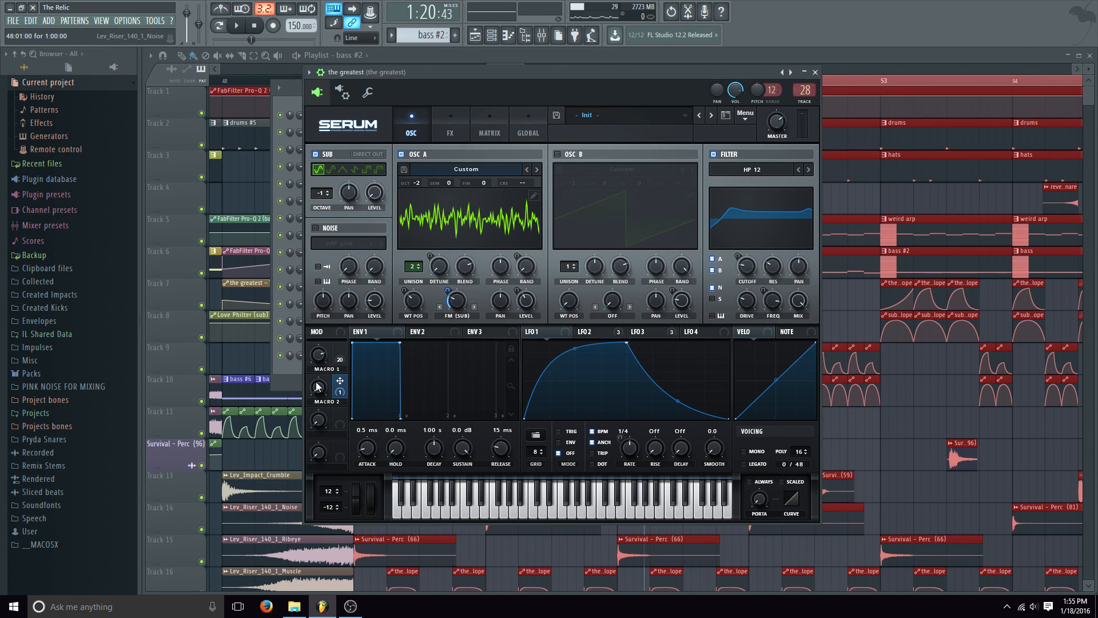
pyautogui.click(243, 28)
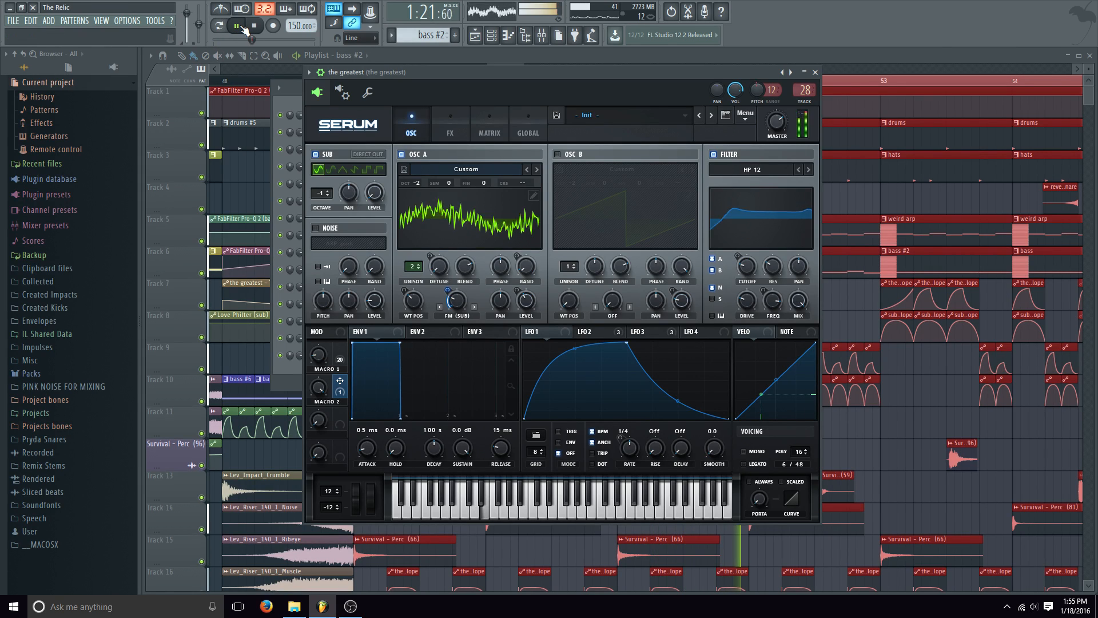
pyautogui.click(236, 26)
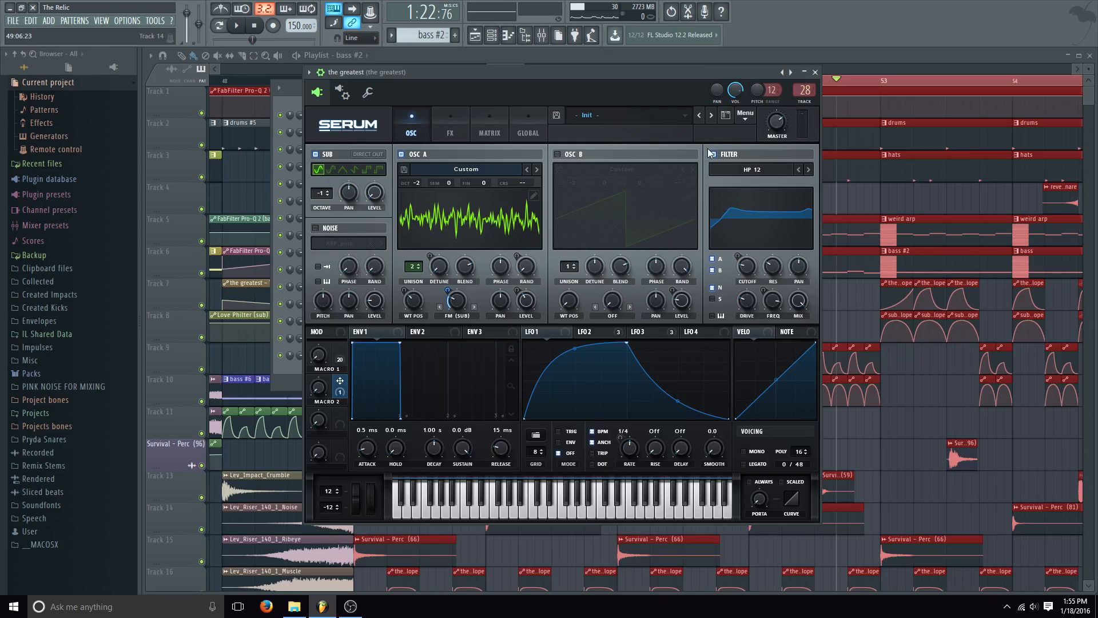
# Show Macro 1's modulation assignments on the oscillator page and play a passage of the bass.
pyautogui.click(338, 349)
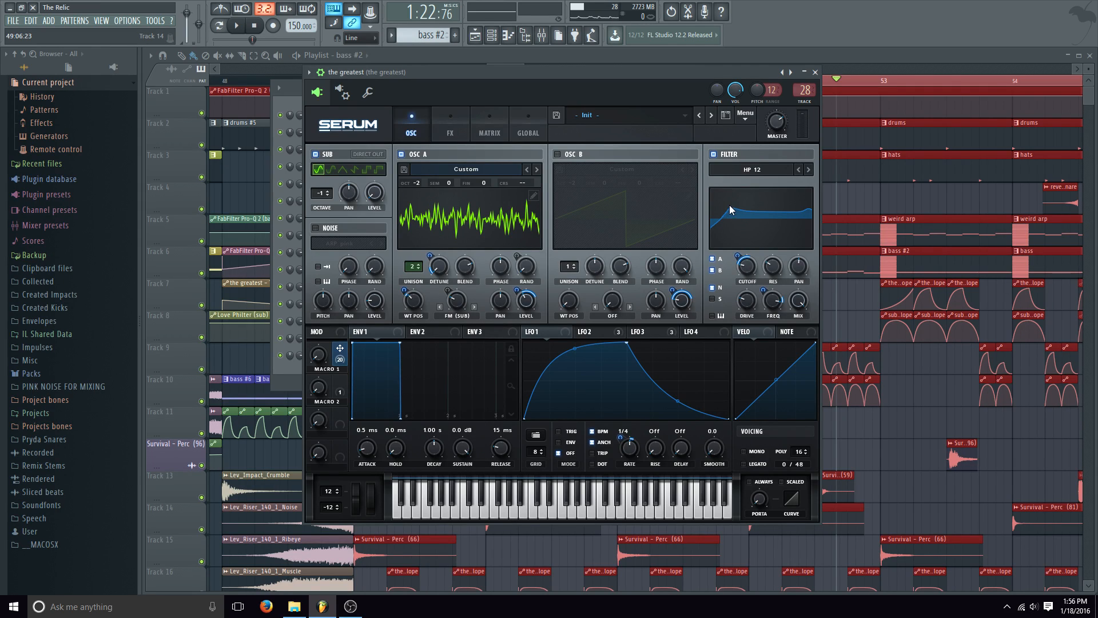
pyautogui.click(236, 26)
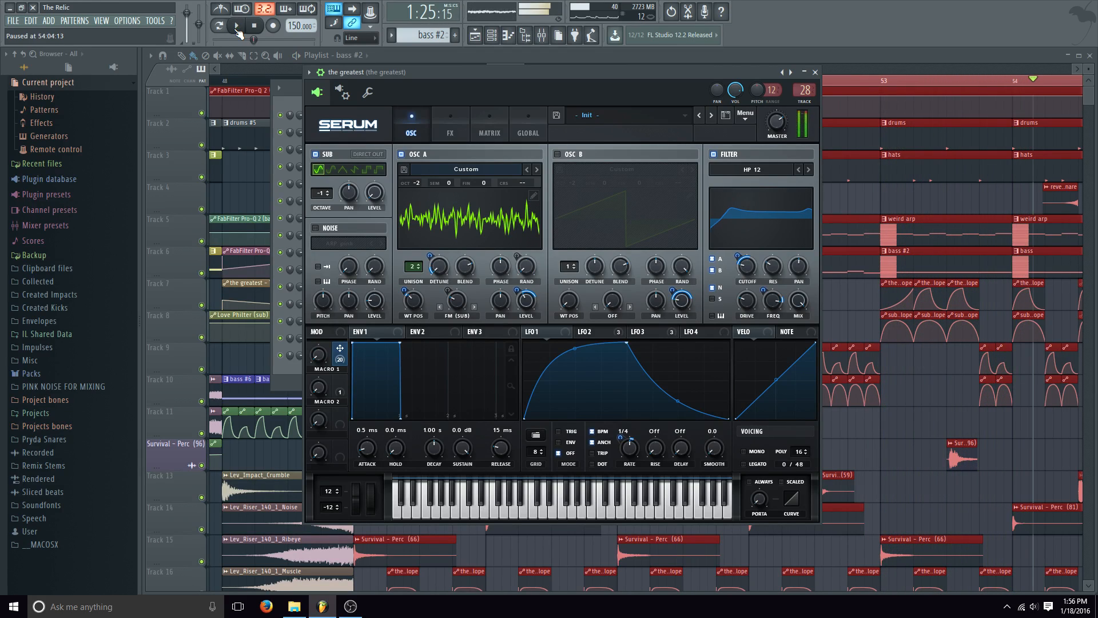
pyautogui.press('space')
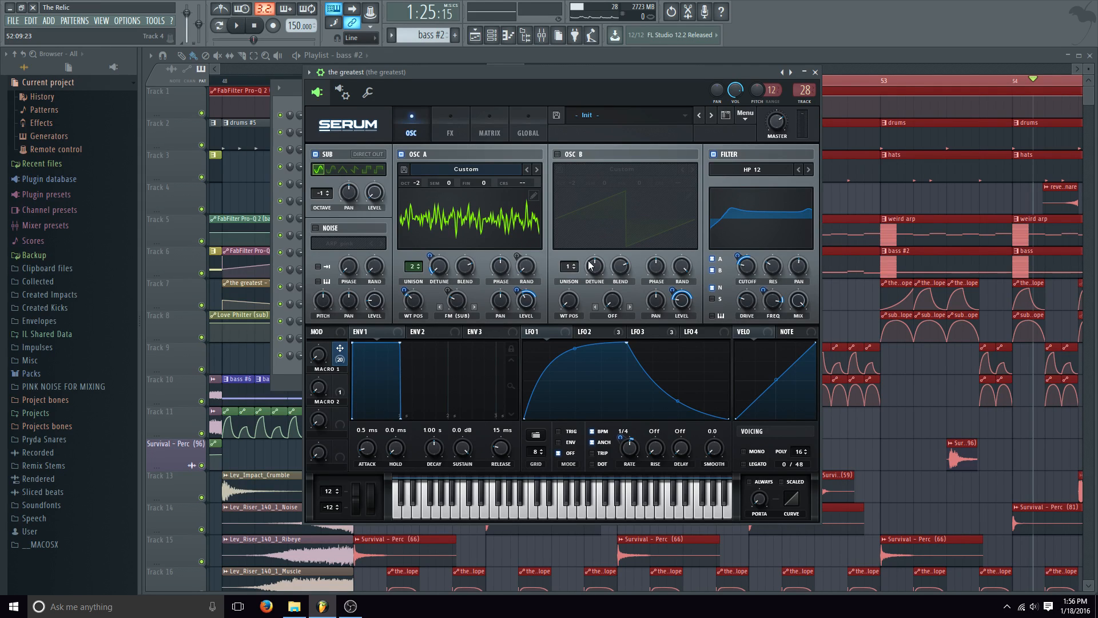
# Open Serum's effects page and play the bass to audition the Combs filter effect.
pyautogui.click(450, 123)
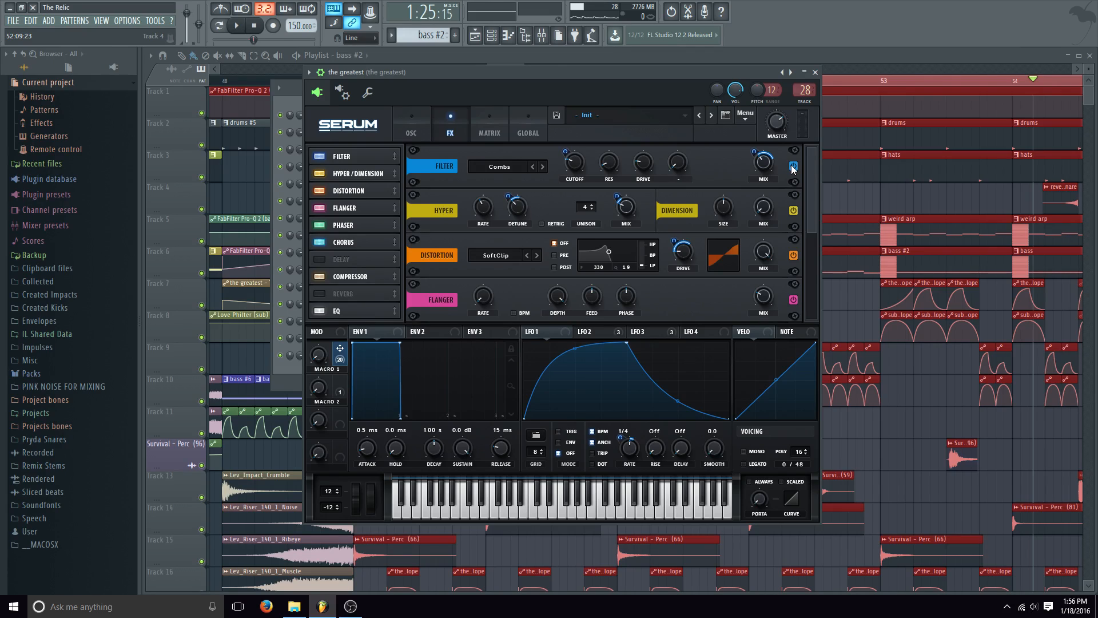
pyautogui.click(237, 25)
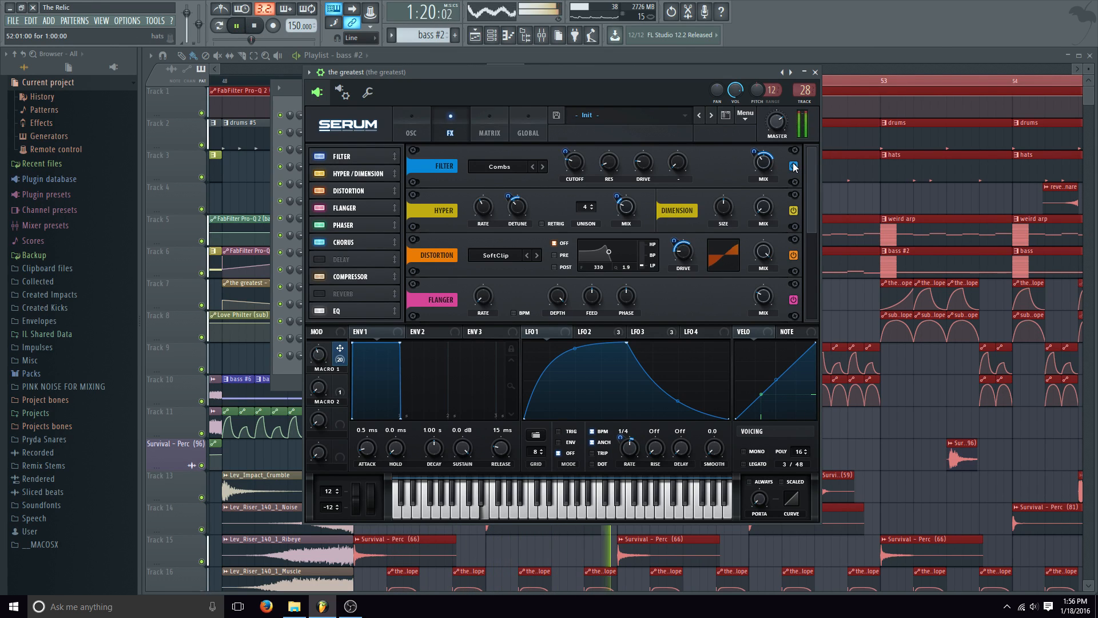
pyautogui.press('space')
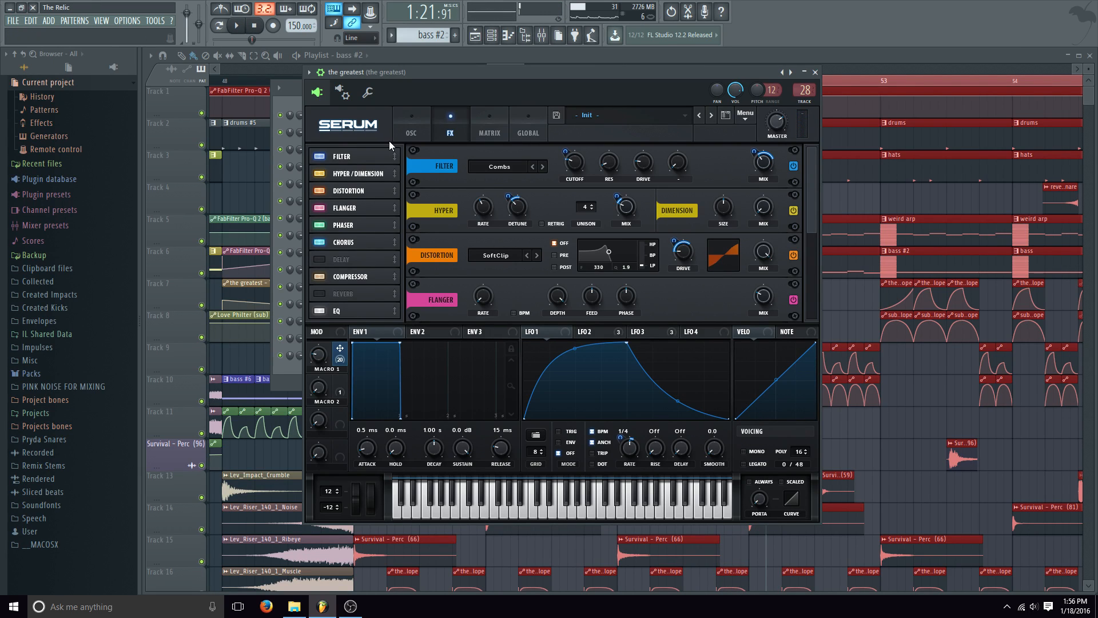
# View the Misc filter types available for the filter effect and keep Combs selected.
pyautogui.click(507, 166)
pyautogui.moveTo(500, 220)
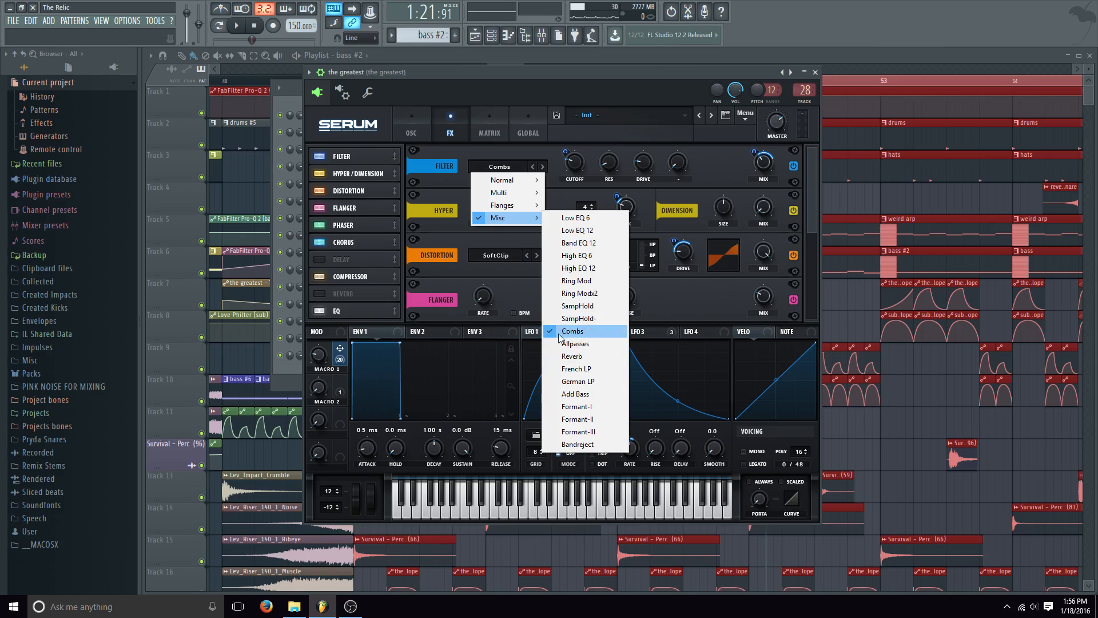
pyautogui.click(407, 72)
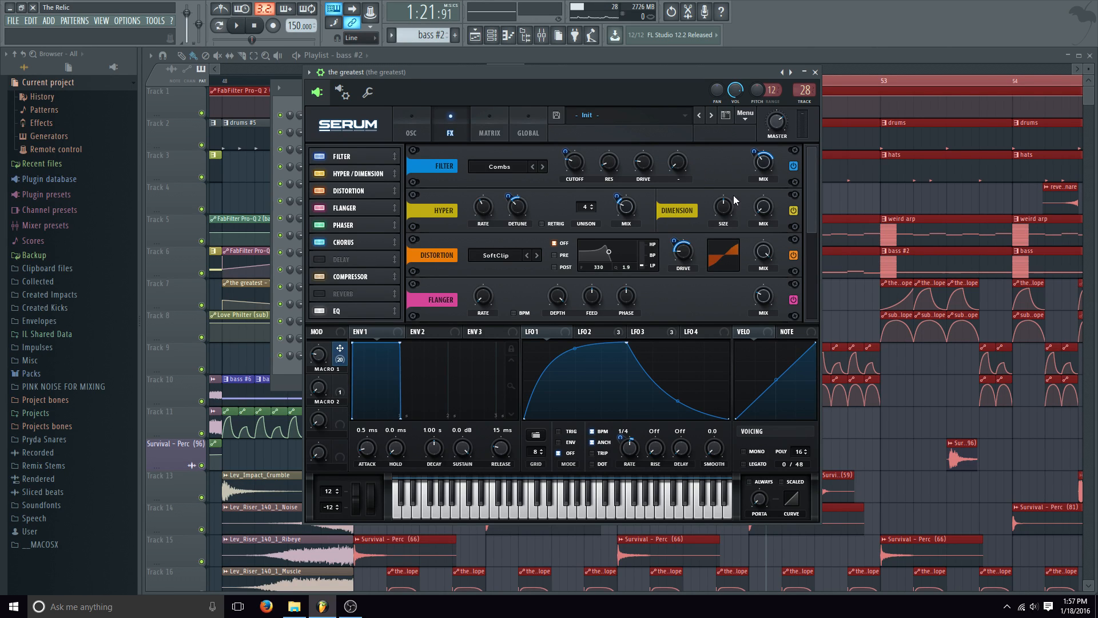
# Play the bass with the Macro 1 modulation of the Combs filter's mix bypassed, restore it during playback, and pause.
pyautogui.rightClick(754, 150)
pyautogui.click(812, 168)
pyautogui.click(237, 26)
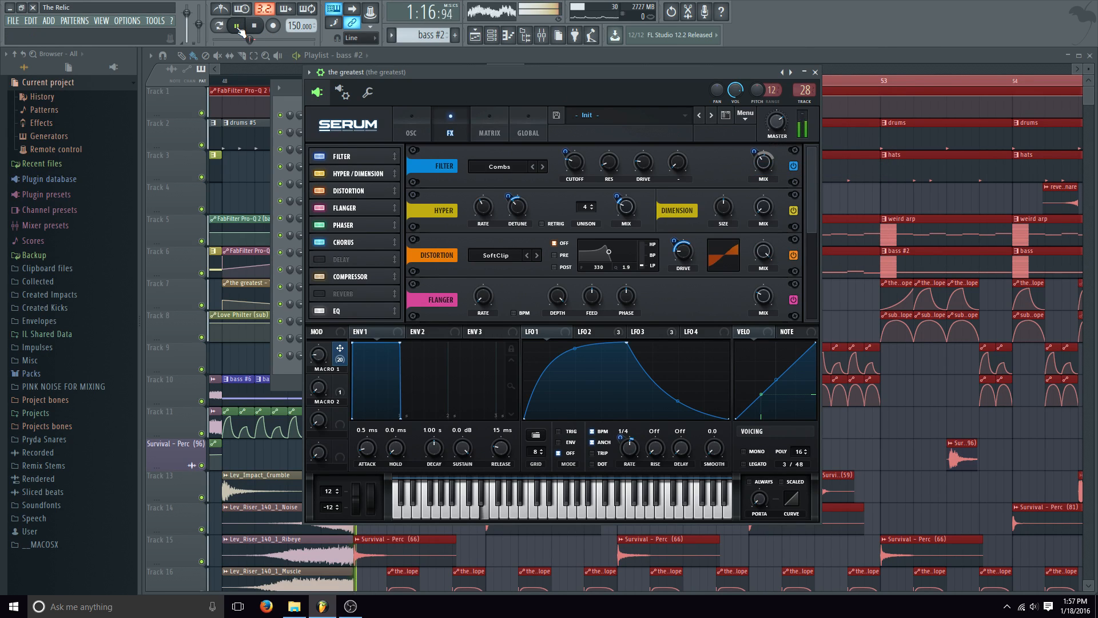
pyautogui.rightClick(754, 150)
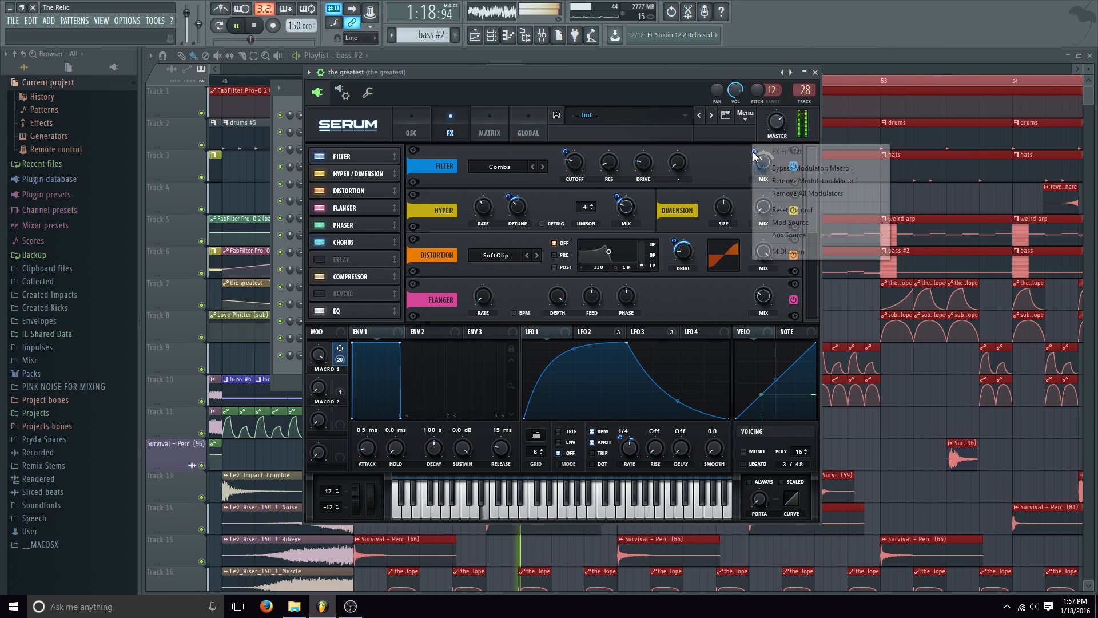
pyautogui.click(759, 169)
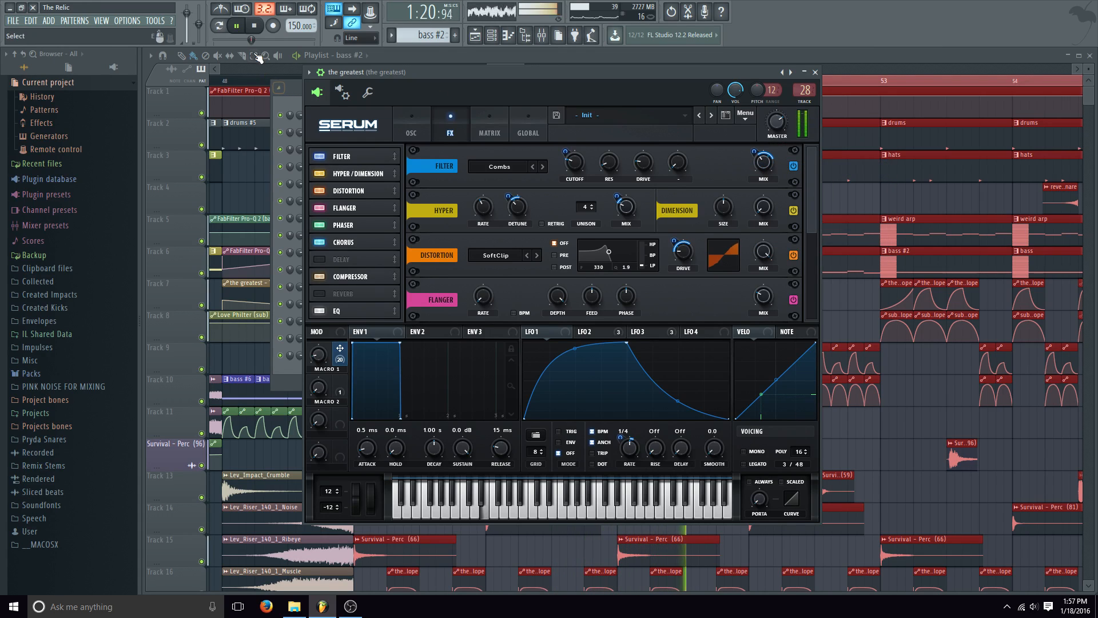
pyautogui.click(239, 29)
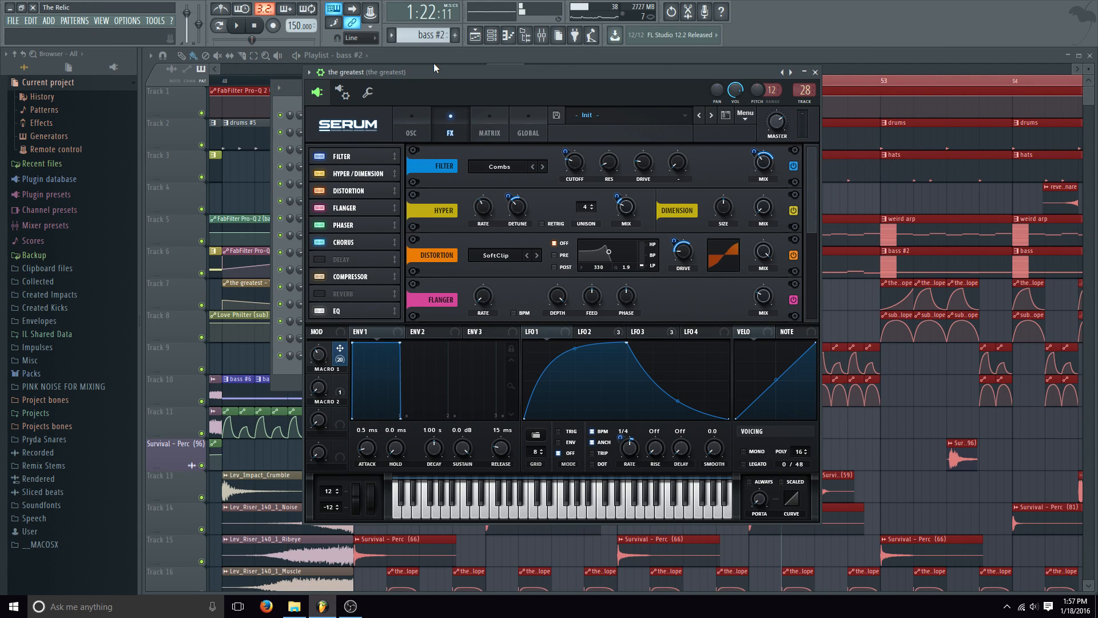
# Play the bass with the Phaser and Chorus effects bypassed, and pause playback.
pyautogui.moveTo(815, 205); pyautogui.dragTo(779, 164)
pyautogui.moveTo(812, 200)
pyautogui.mouseDown()
pyautogui.moveTo(811, 265)
pyautogui.moveTo(808, 177)
pyautogui.moveTo(802, 218)
pyautogui.mouseUp()
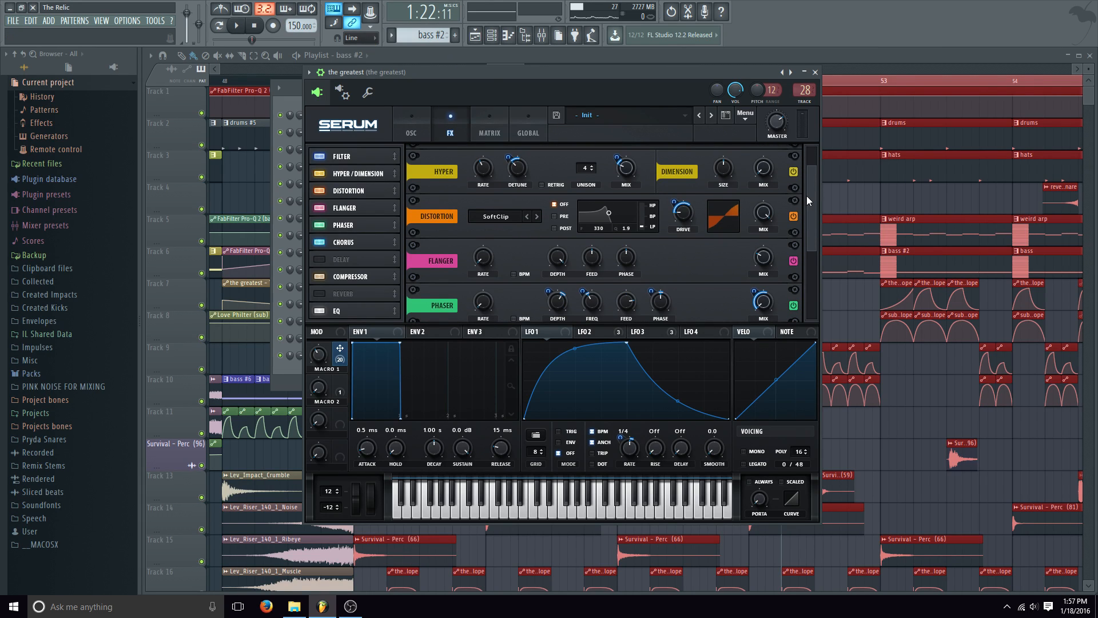
pyautogui.scroll(3, 809, 200)
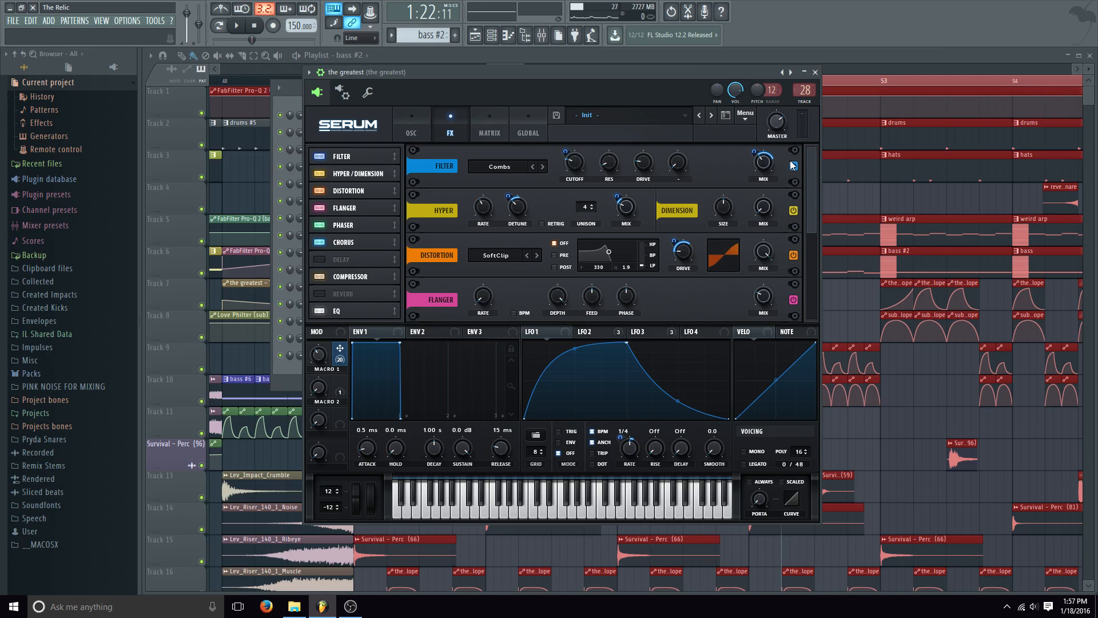
pyautogui.moveTo(805, 171); pyautogui.dragTo(815, 260)
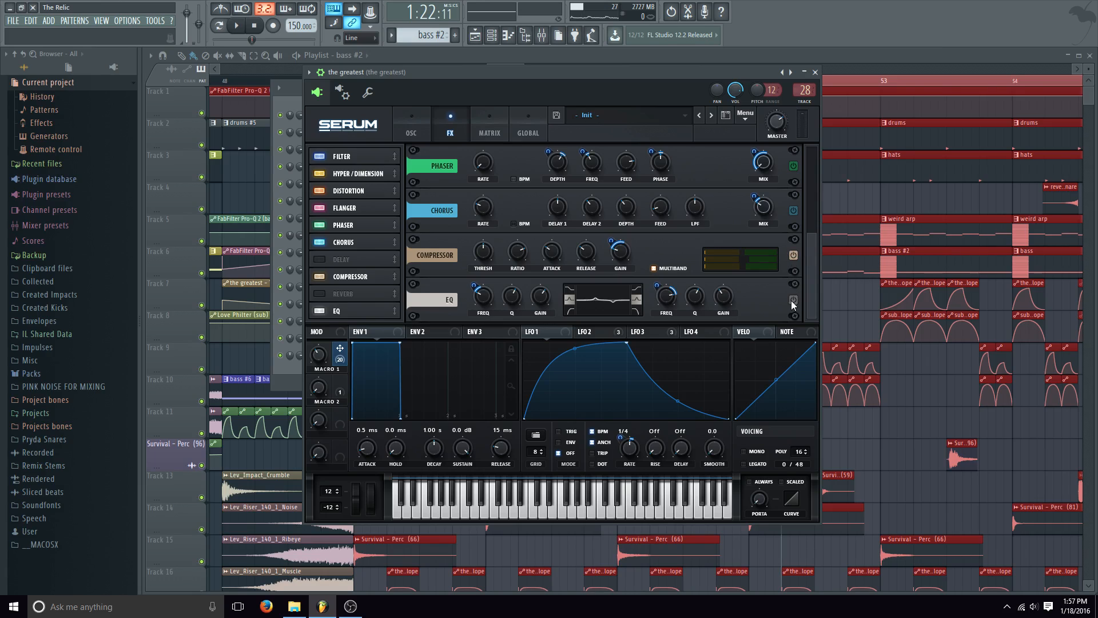
pyautogui.click(236, 26)
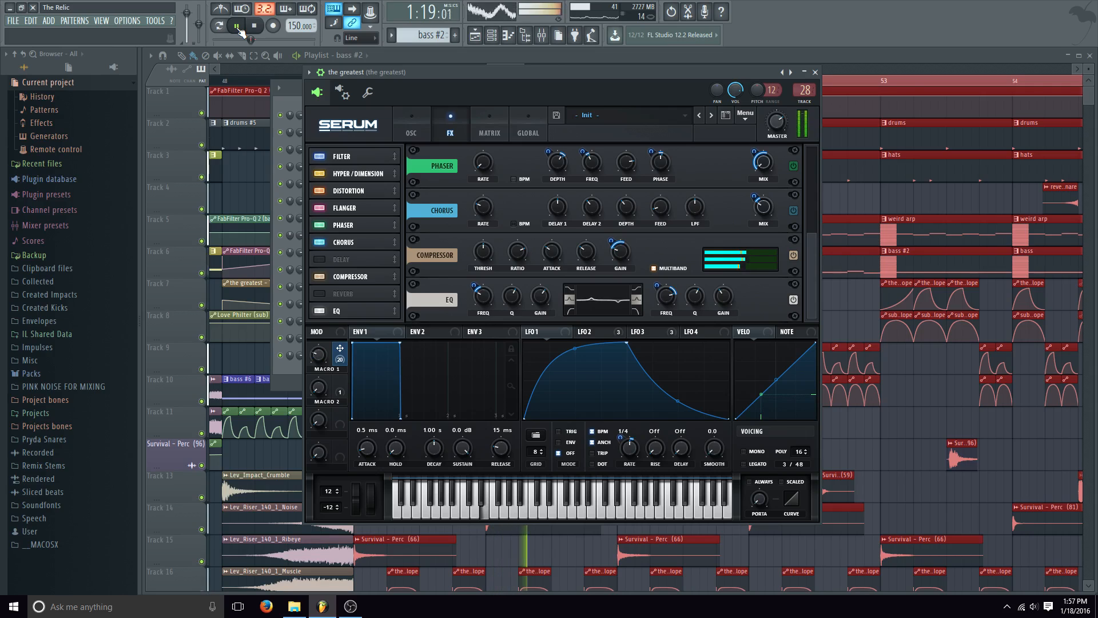
pyautogui.click(236, 26)
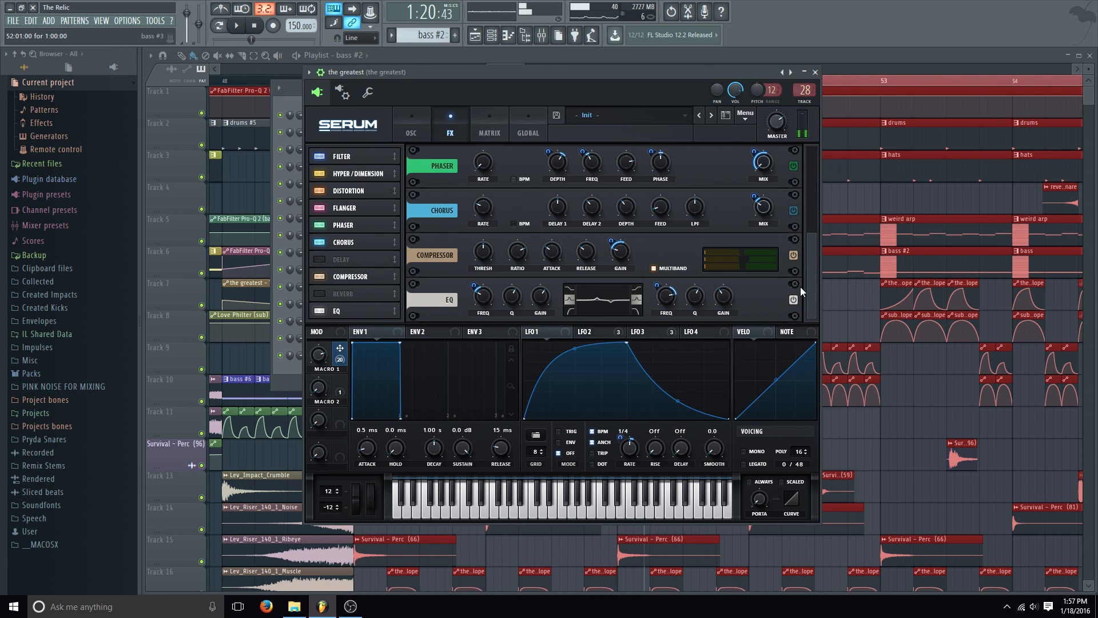
# Examine the effects rack from the Combs filter to the Chorus for the controls modulated by Macro 1.
pyautogui.moveTo(811, 273); pyautogui.dragTo(794, 116)
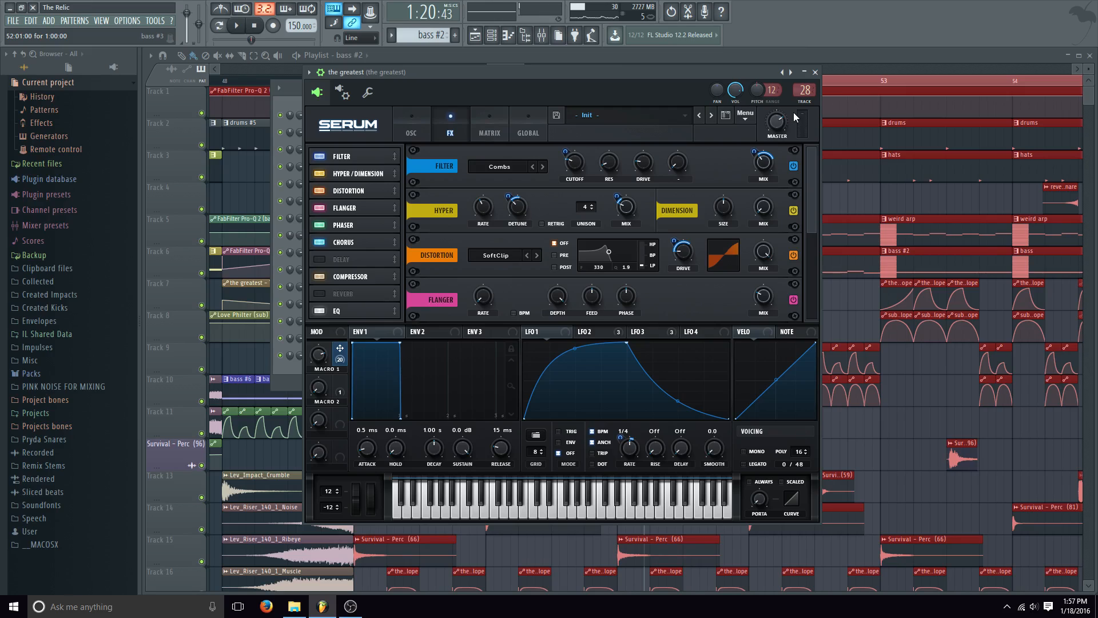
pyautogui.moveTo(809, 168); pyautogui.dragTo(808, 178)
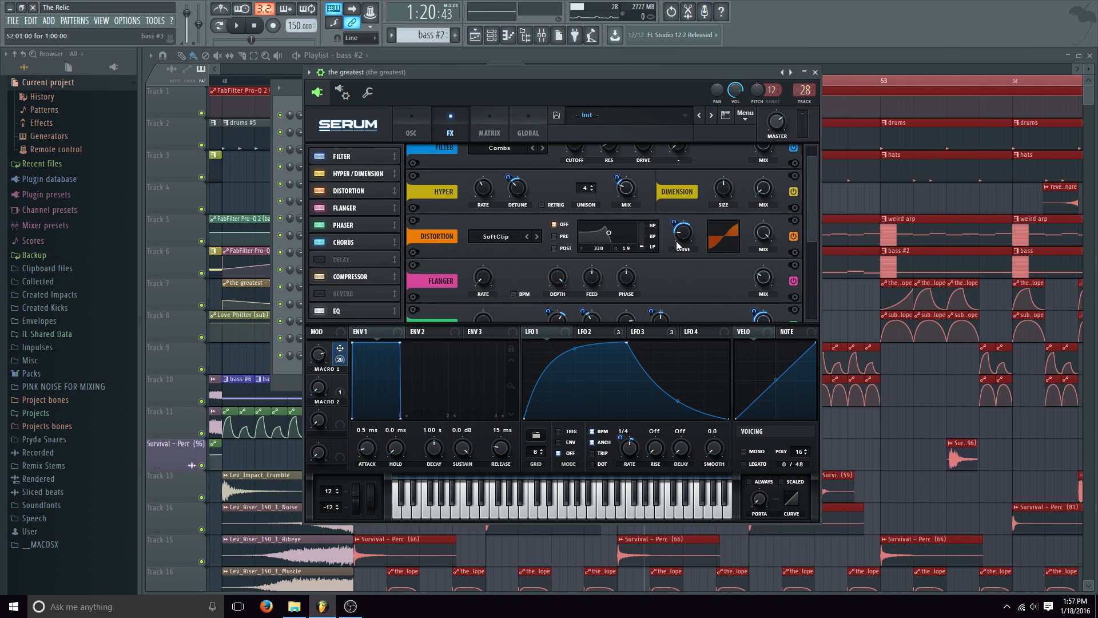
pyautogui.moveTo(812, 204); pyautogui.dragTo(804, 244)
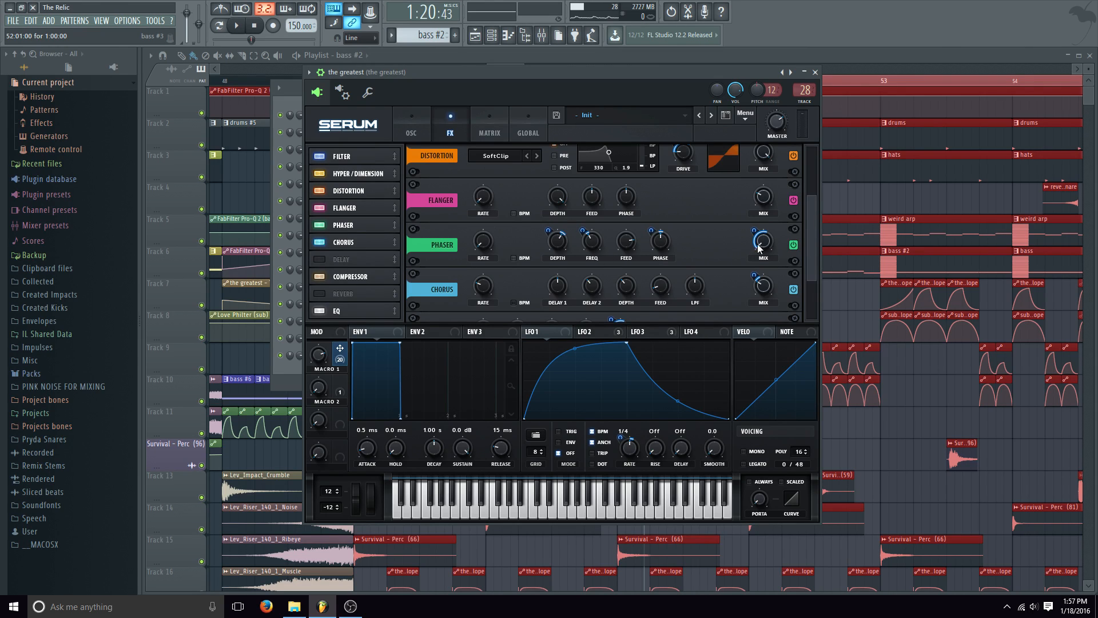
pyautogui.moveTo(805, 217); pyautogui.dragTo(809, 165)
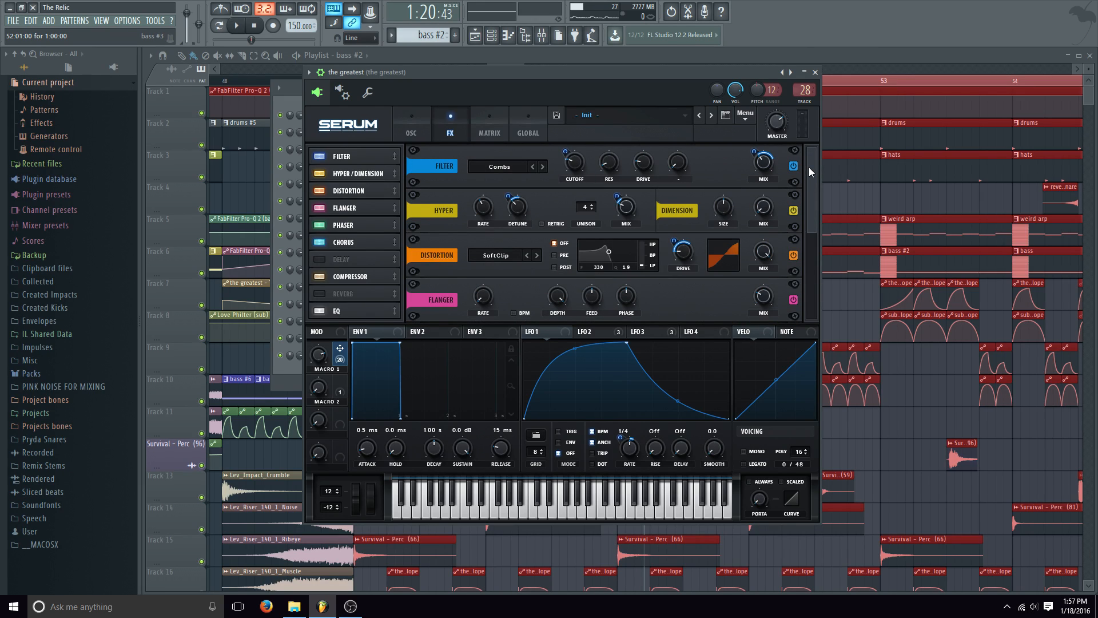
pyautogui.moveTo(807, 169)
pyautogui.mouseDown()
pyautogui.moveTo(797, 212)
pyautogui.moveTo(812, 174)
pyautogui.mouseUp()
# Play the bass while bypassing and restoring individual effects, including the Distortion and Chorus, and pause playback.
pyautogui.click(255, 25)
pyautogui.click(238, 25)
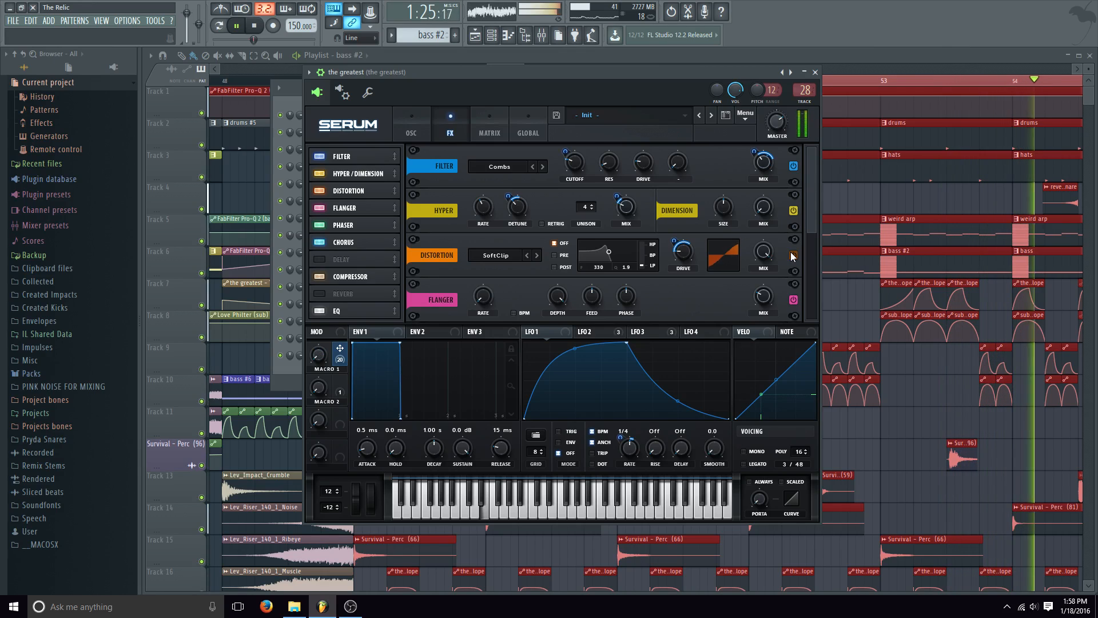
pyautogui.scroll(-3, 791, 262)
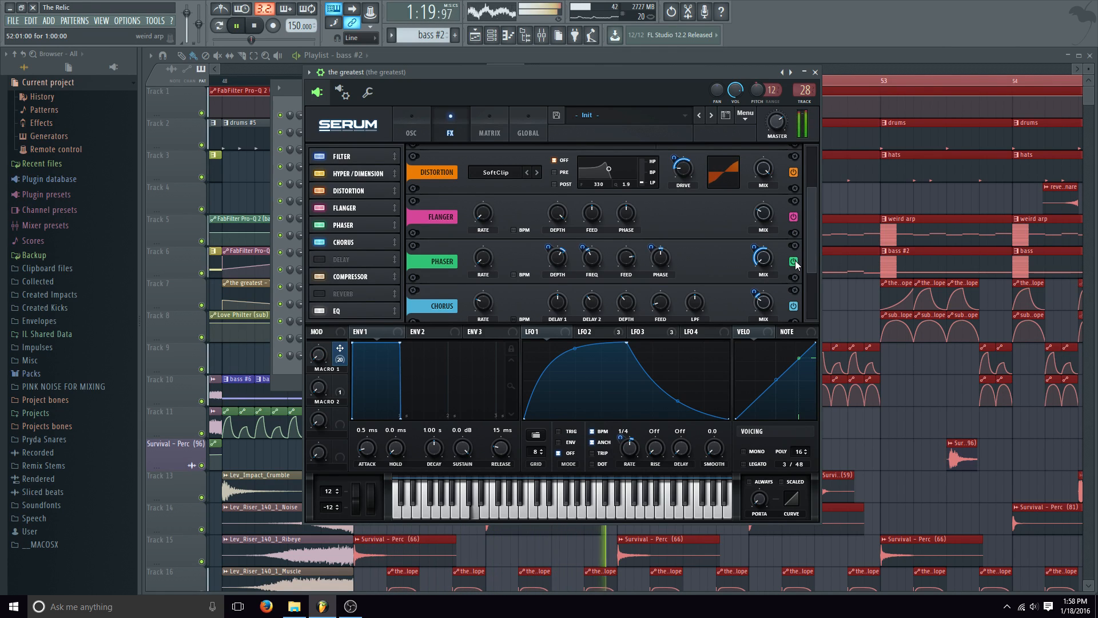
pyautogui.scroll(-1, 795, 259)
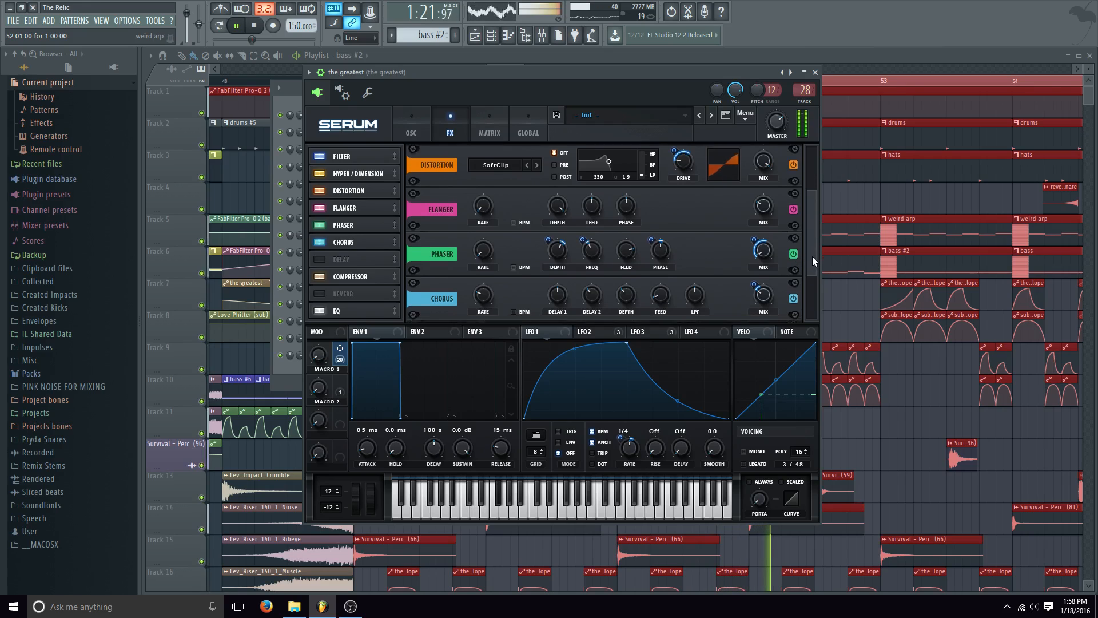
pyautogui.click(794, 262)
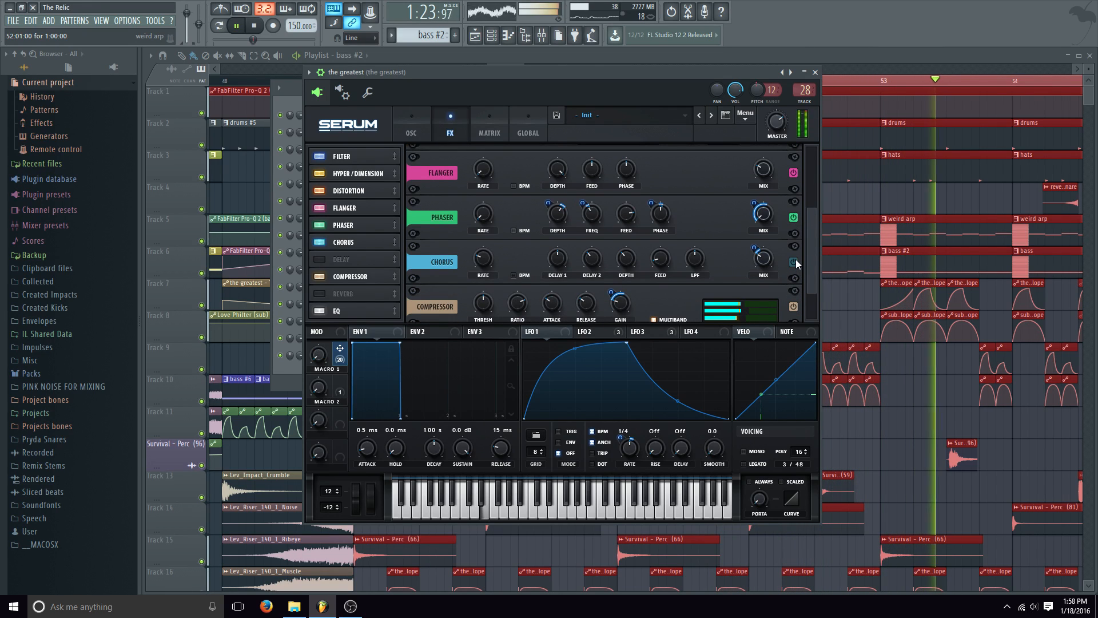
pyautogui.click(254, 26)
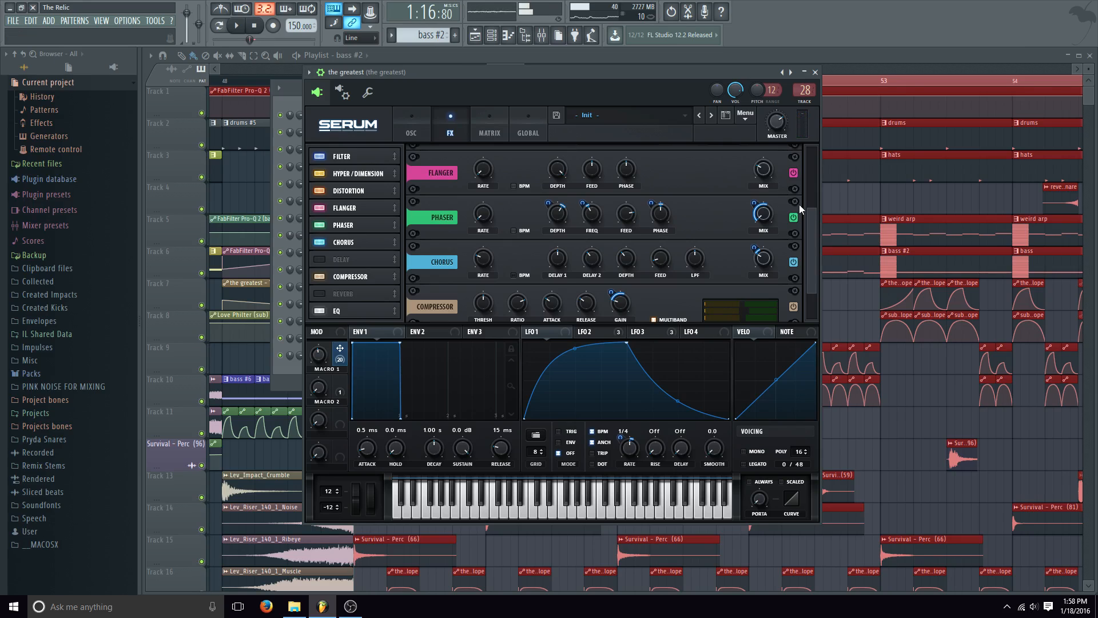
# Bring up the Compressor and EQ in the effects rack, play the bass through them, and pause playback.
pyautogui.moveTo(811, 220); pyautogui.dragTo(819, 242)
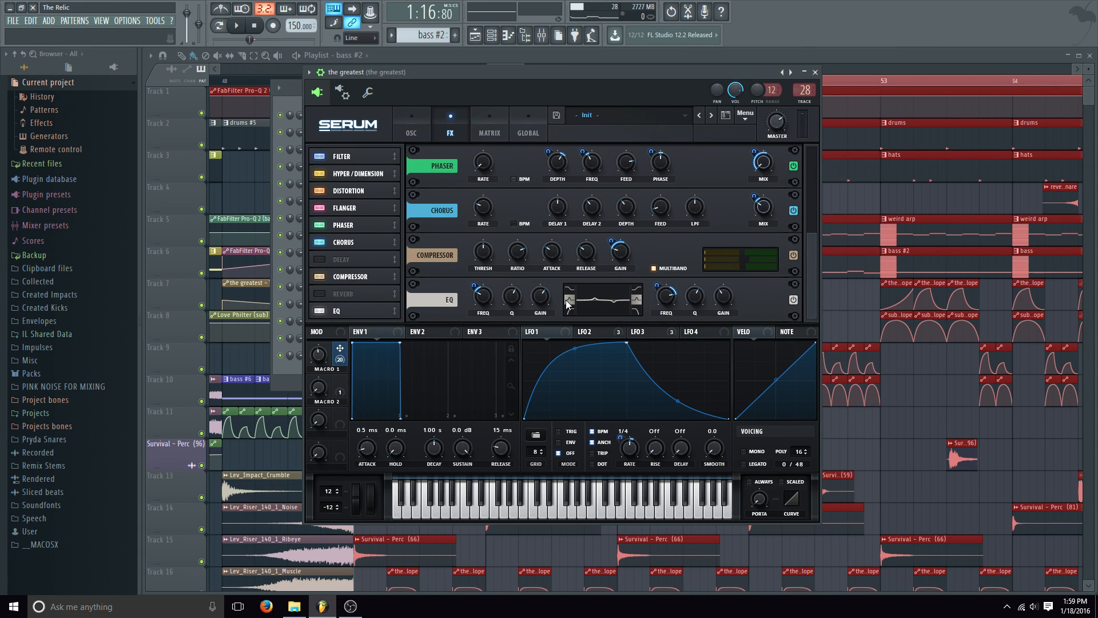
pyautogui.press('space')
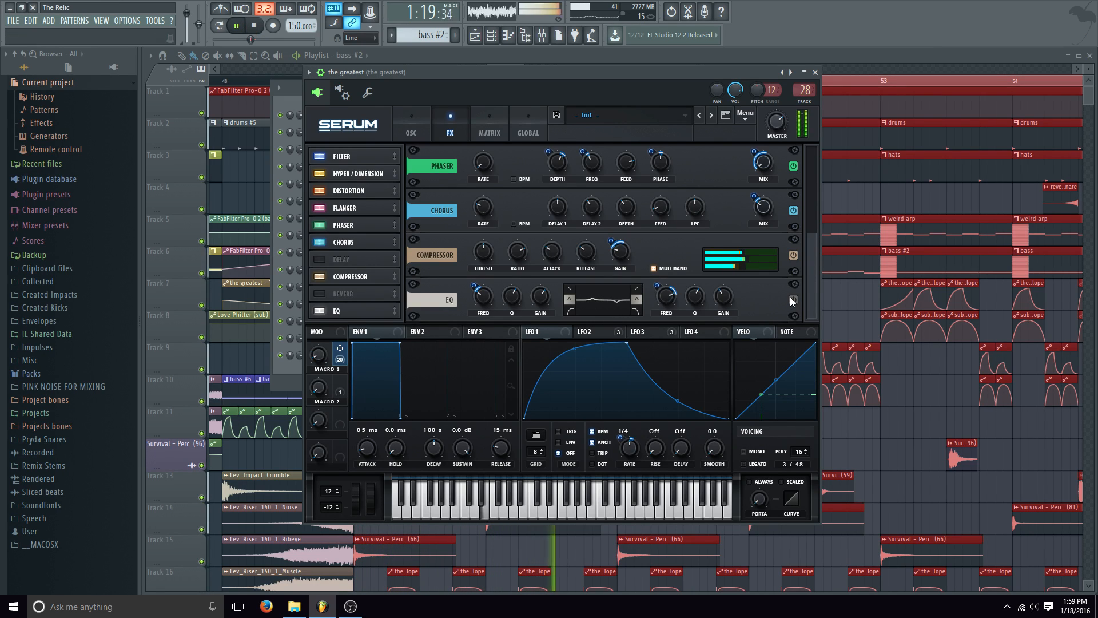
pyautogui.press('space')
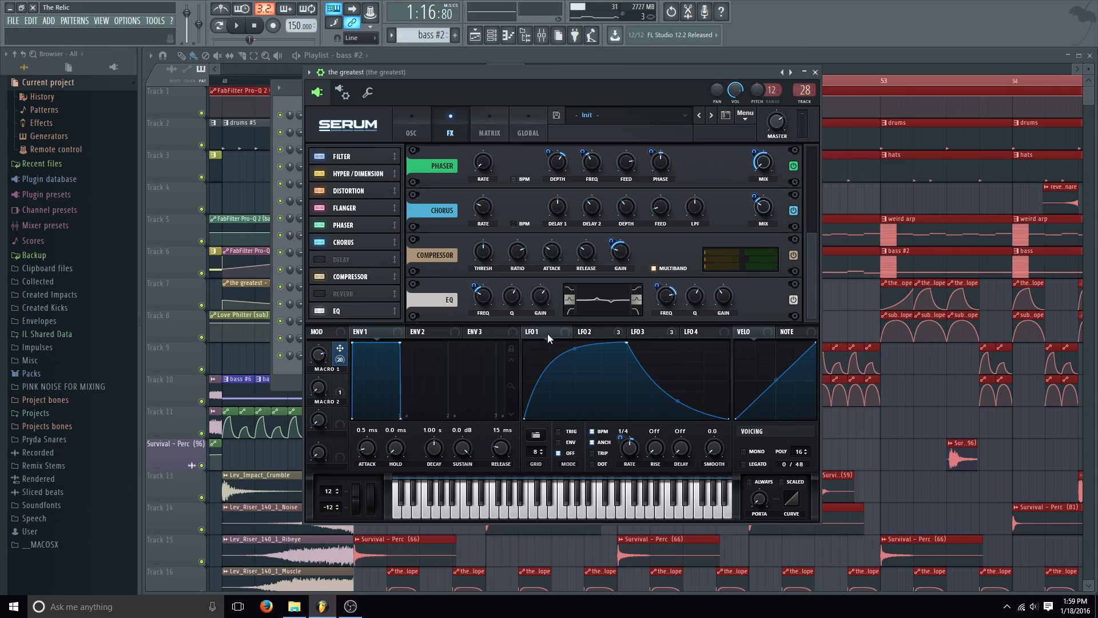
# Examine the shapes of LFO 1, LFO 2 and LFO 3 and the oscillator controls they modulate.
pyautogui.click(595, 332)
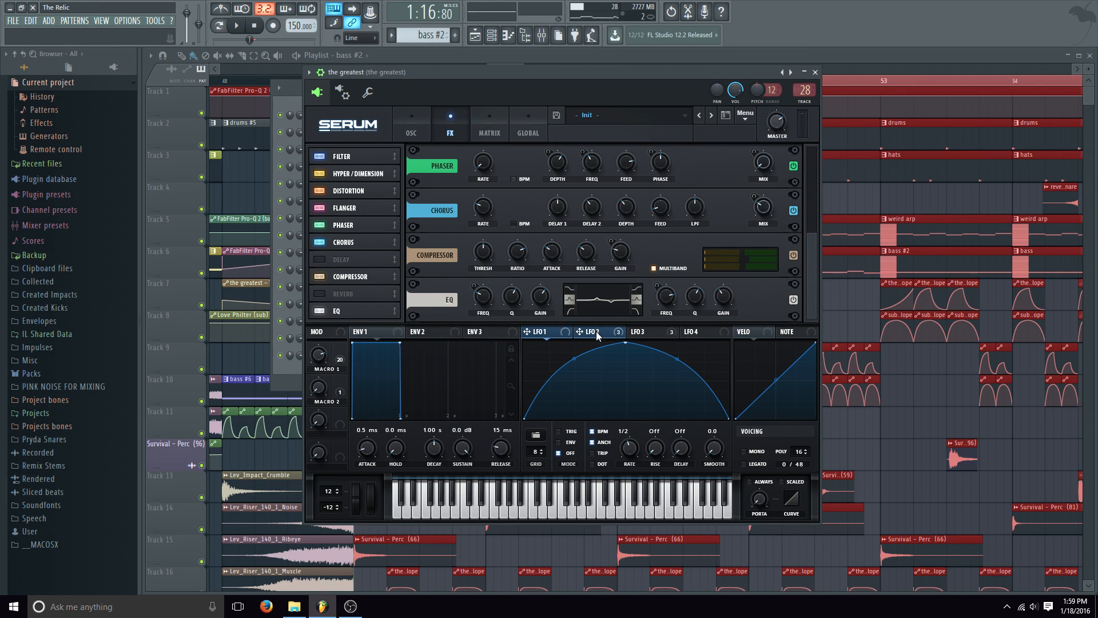
pyautogui.click(661, 331)
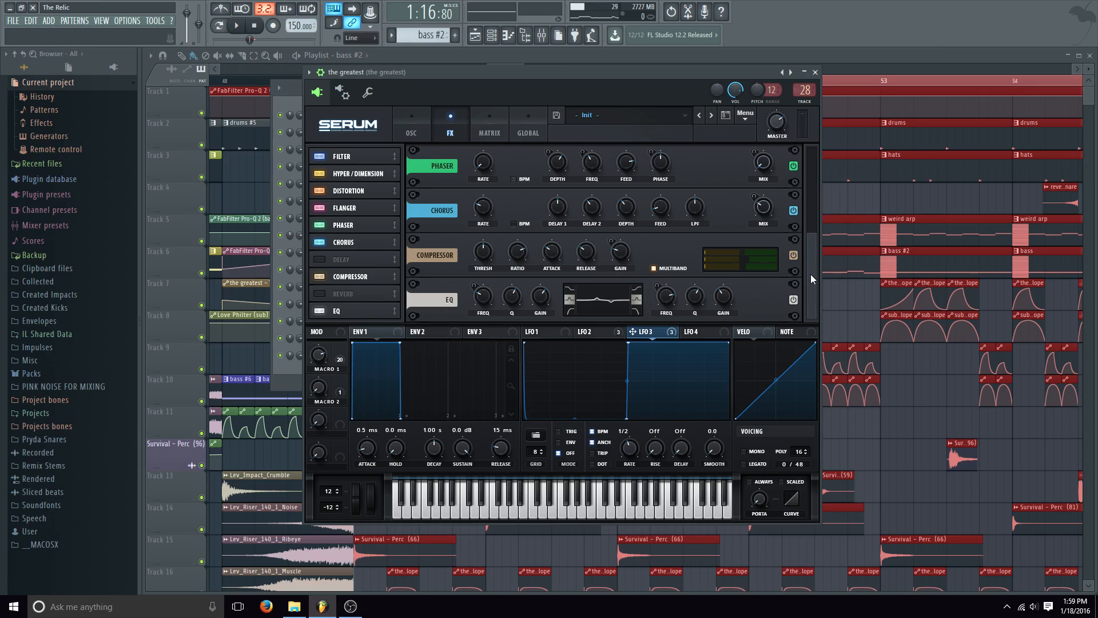
pyautogui.moveTo(811, 274); pyautogui.dragTo(808, 148)
pyautogui.click(419, 128)
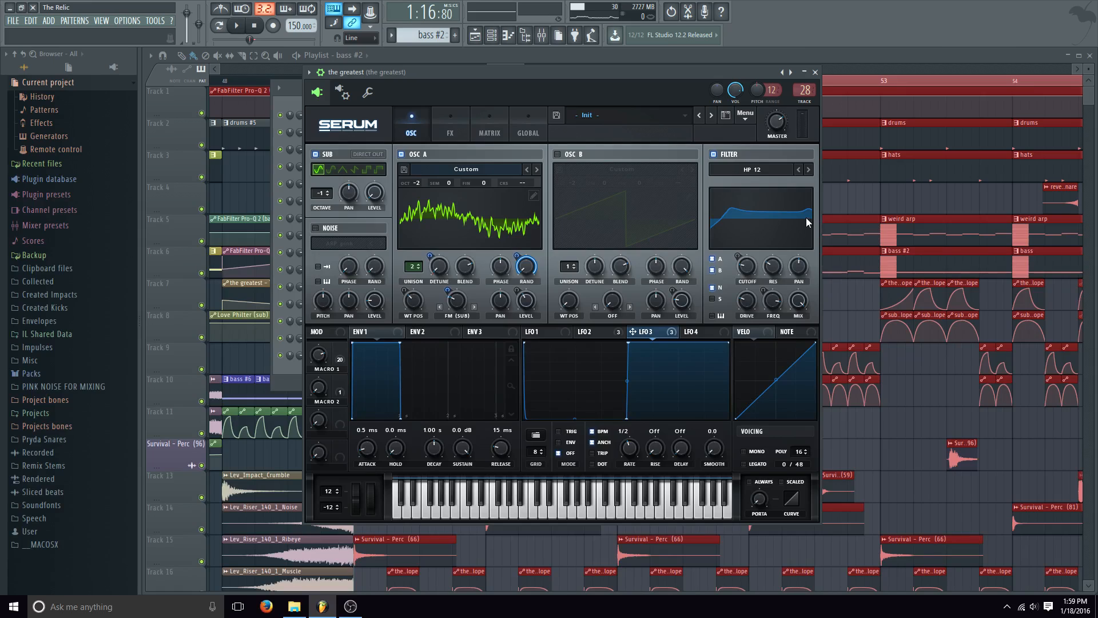
pyautogui.click(595, 334)
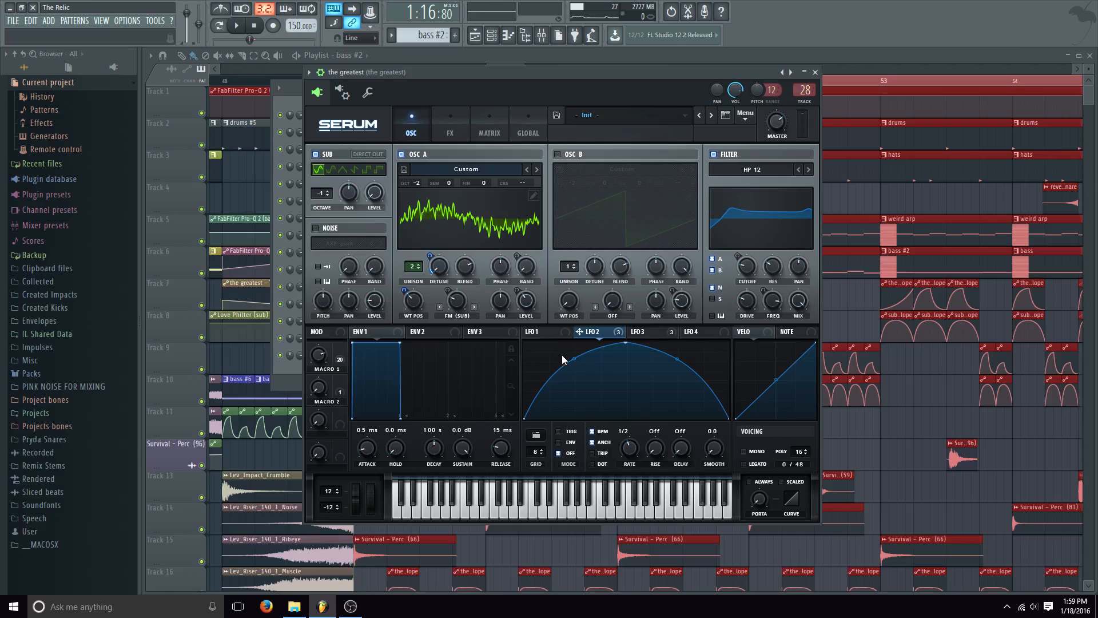
pyautogui.click(550, 335)
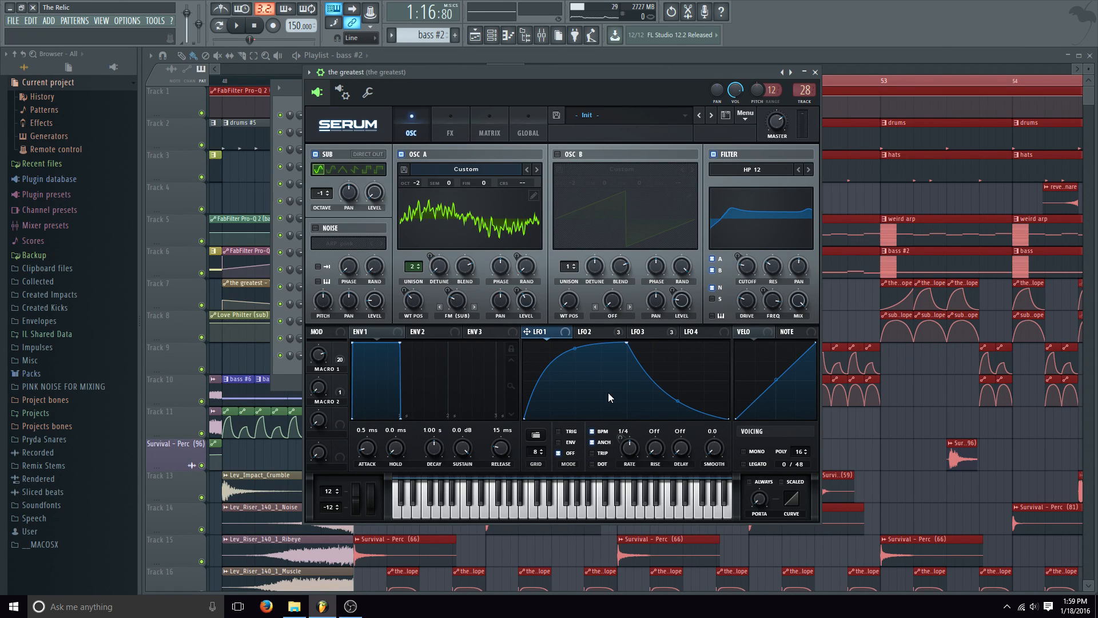
# Check the effects rack for LFO 1 modulations, and return to the oscillators to view the controls modulated by LFO 2.
pyautogui.click(451, 132)
pyautogui.scroll(-3, 805, 283)
pyautogui.scroll(3, 805, 283)
pyautogui.click(411, 133)
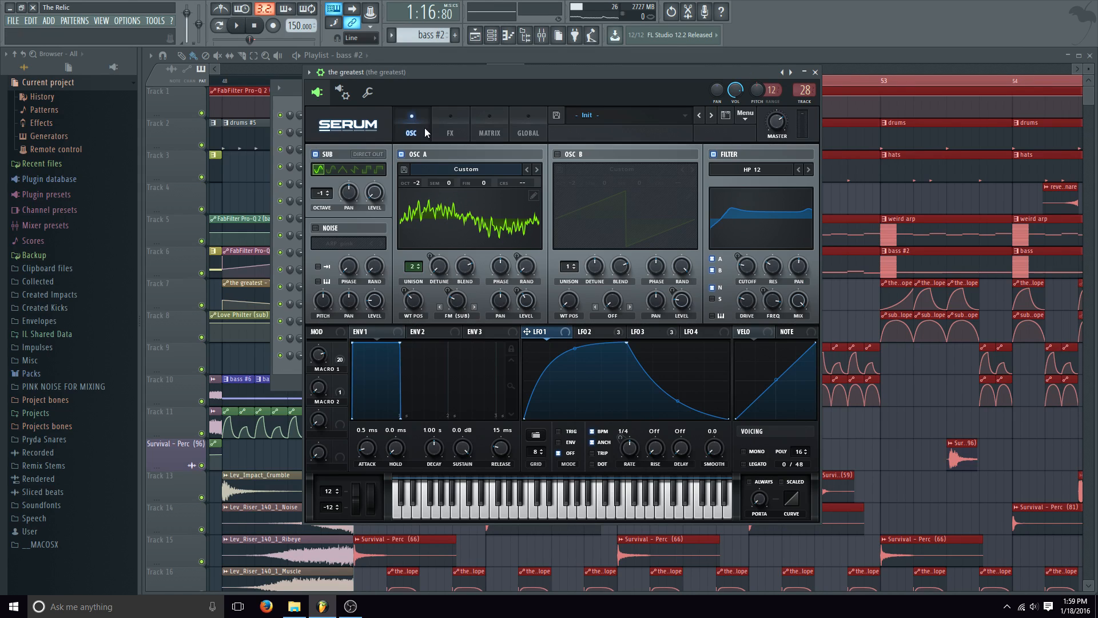
pyautogui.click(597, 332)
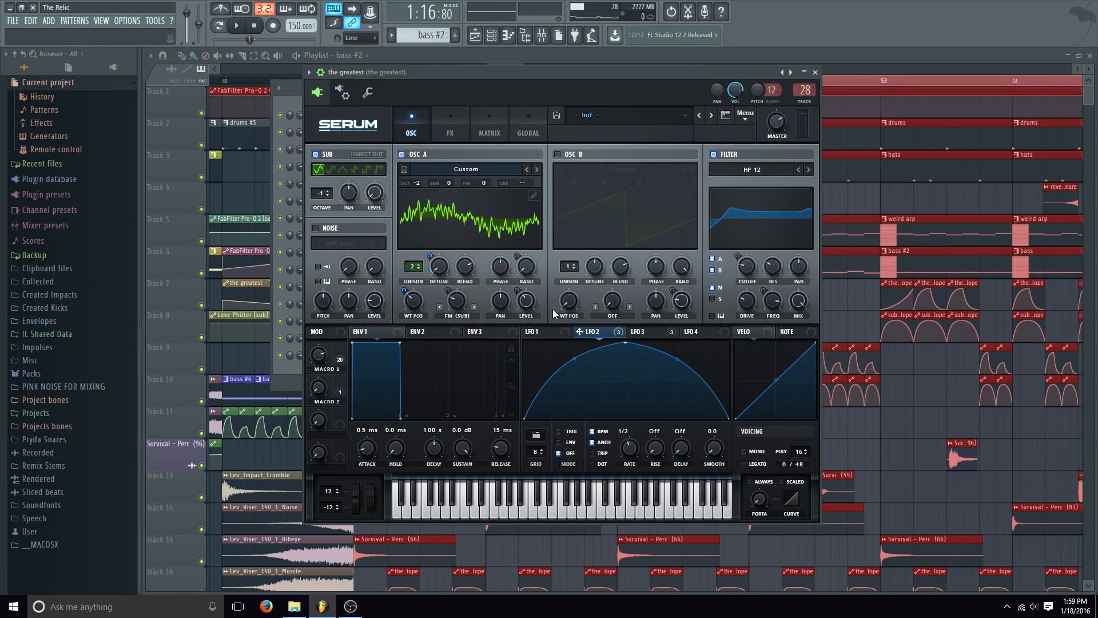
# View the playlist's bass automation clips, and reopen the "the greatest" channel with LFO 3 displayed.
pyautogui.click(507, 64)
pyautogui.scroll(5, 457, 84)
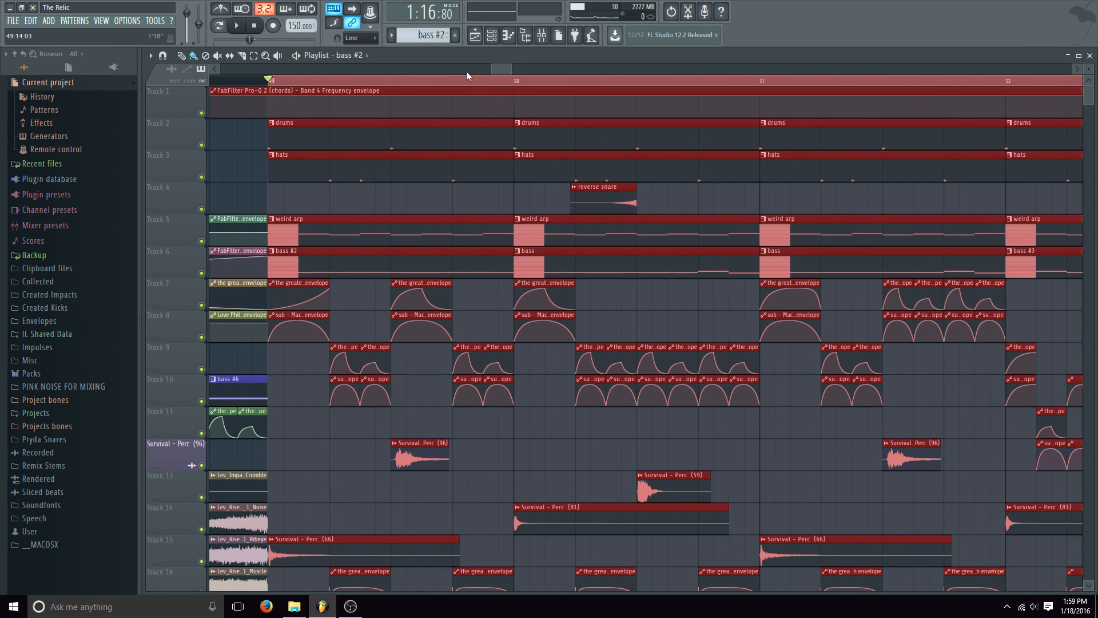
pyautogui.press('F6')
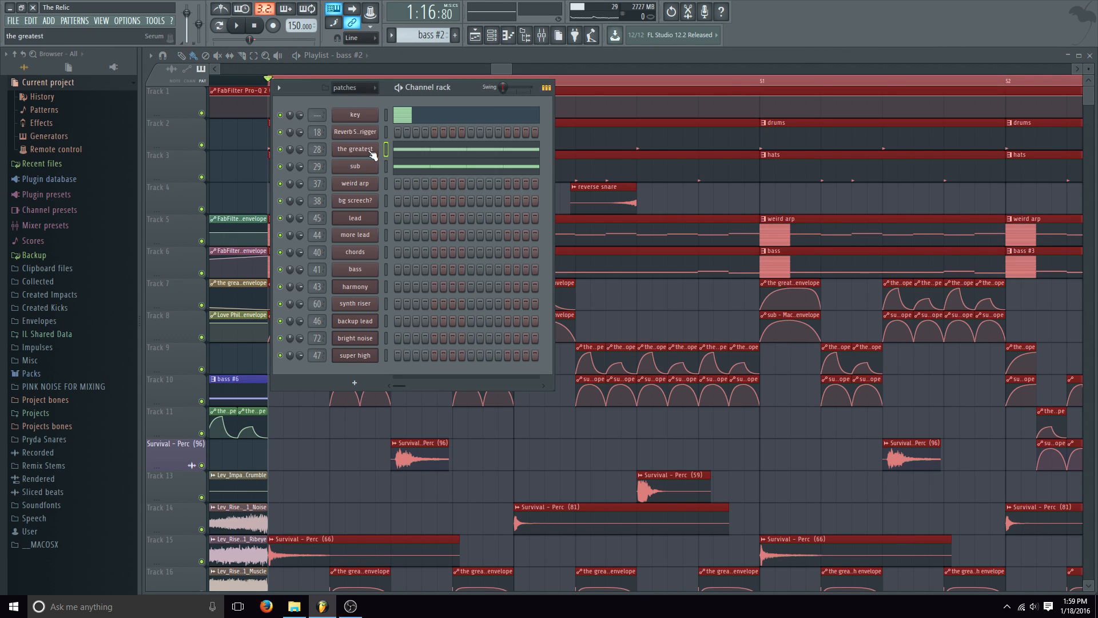
pyautogui.click(372, 152)
pyautogui.click(654, 332)
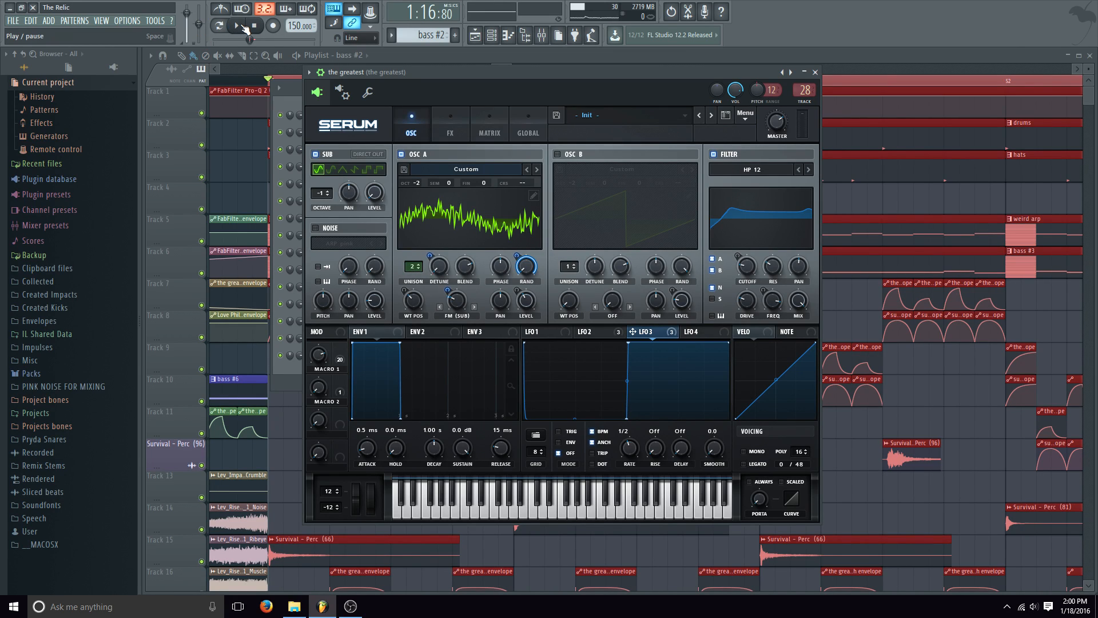
# Play the bass with LFO 3's modulation of oscillator A's random phase bypassed, restore it during playback, and stop.
pyautogui.press('space')
pyautogui.rightClick(527, 259)
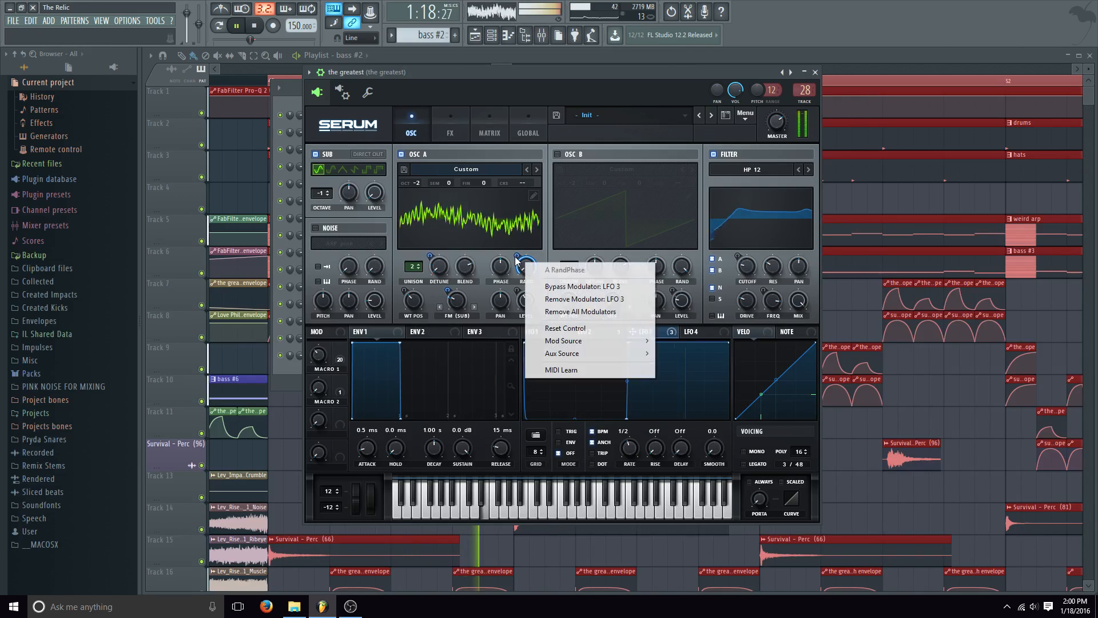
pyautogui.click(535, 286)
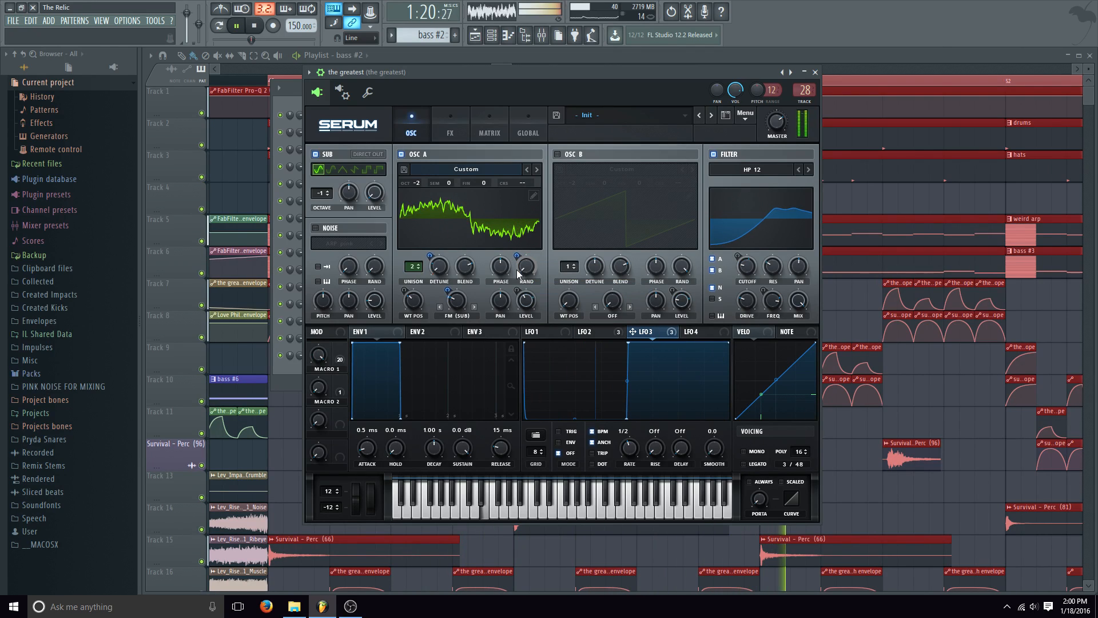
pyautogui.rightClick(526, 265)
pyautogui.click(535, 286)
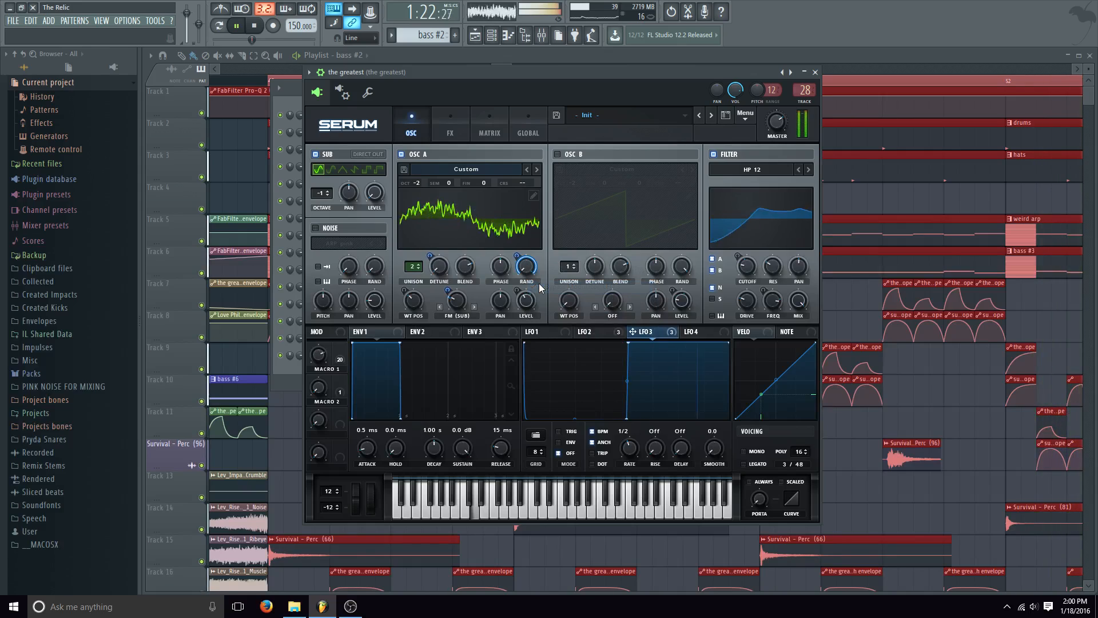
pyautogui.click(240, 26)
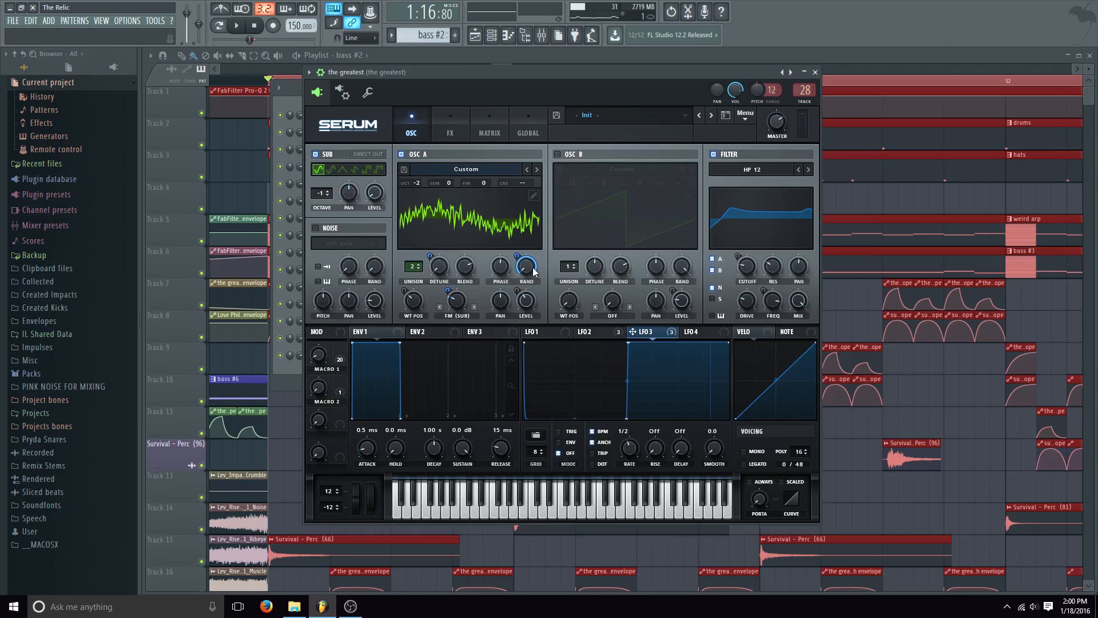
# Open mixer track 28 for the bass and examine its FabFilter Pro-Q 2 and Maximus effects.
pyautogui.moveTo(533, 267)
pyautogui.moveTo(451, 73); pyautogui.dragTo(455, 74)
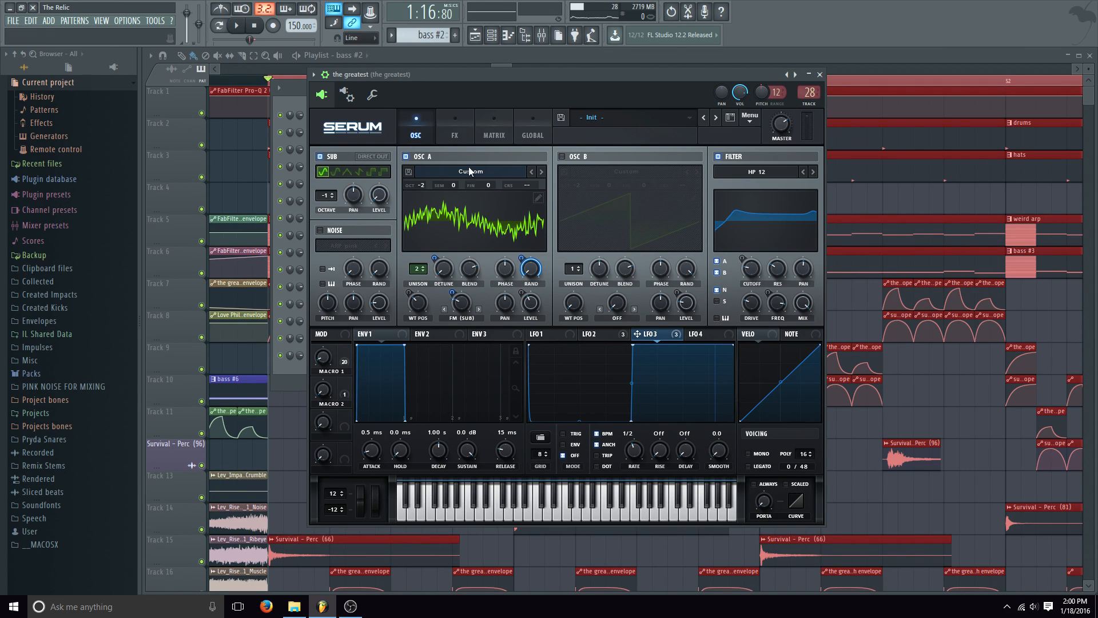
pyautogui.click(453, 134)
pyautogui.moveTo(817, 191); pyautogui.dragTo(792, 112)
pyautogui.doubleClick(809, 91)
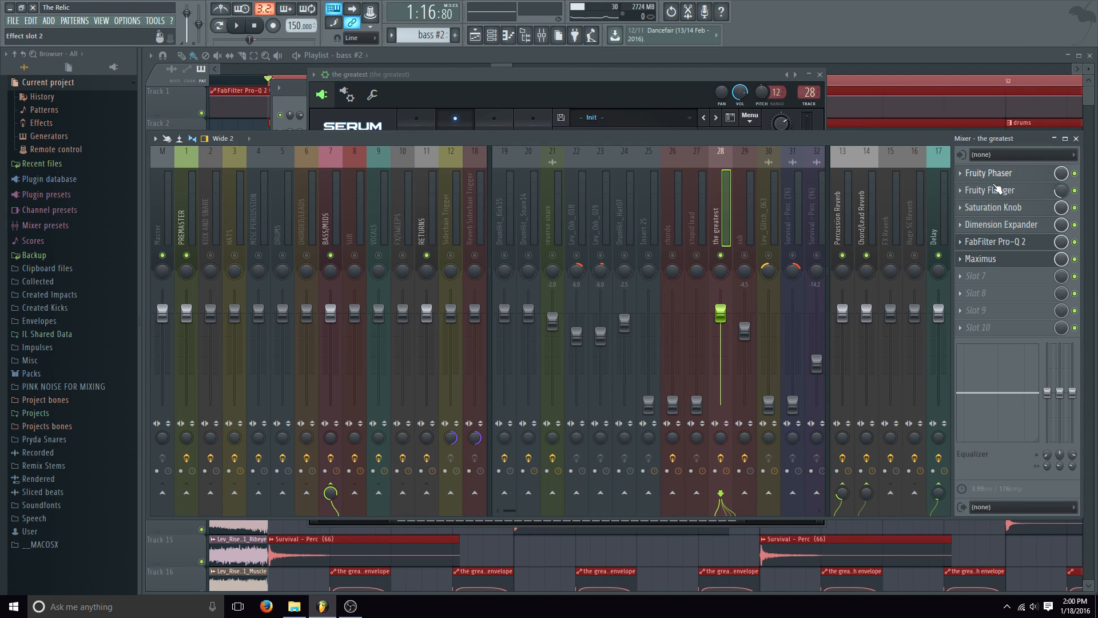
pyautogui.click(995, 245)
pyautogui.click(993, 262)
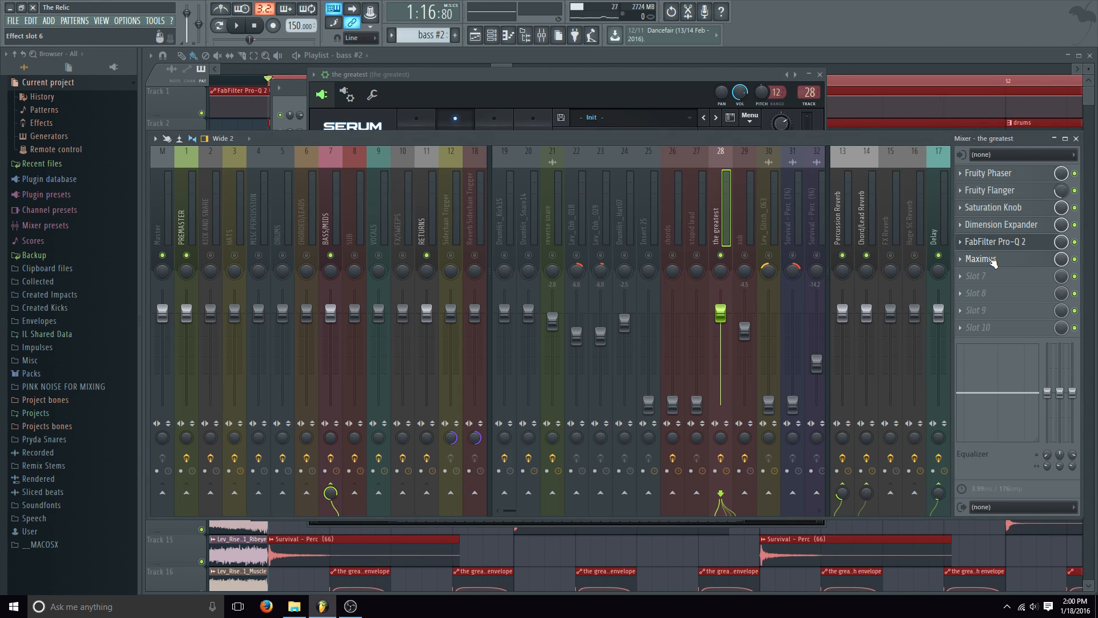
pyautogui.click(993, 261)
pyautogui.click(743, 143)
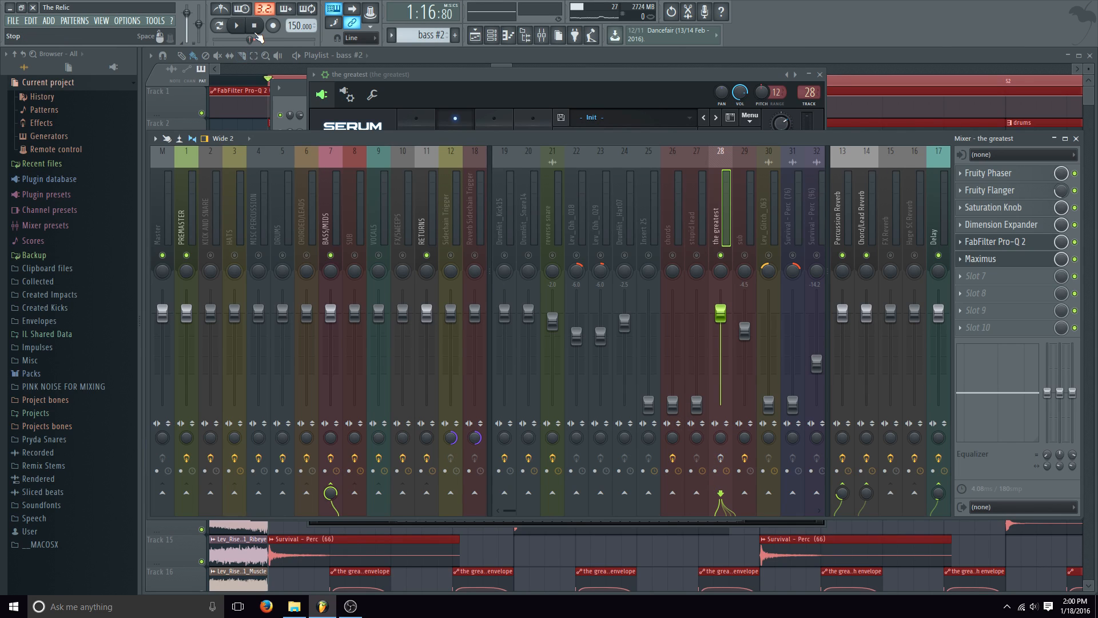
# Play the bass with mixer track 28's effect slots enabled and disabled to compare the sound, and pause playback.
pyautogui.click(237, 26)
pyautogui.click(241, 26)
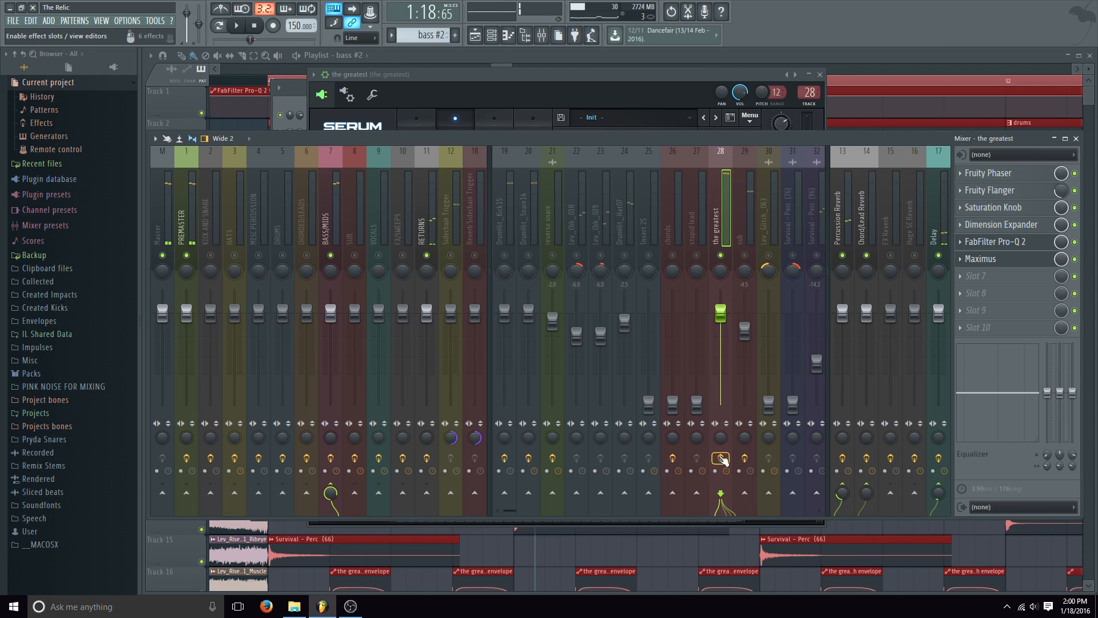
pyautogui.click(245, 25)
pyautogui.click(241, 24)
pyautogui.click(242, 24)
# Examine the Fruity Phaser settings on mixer track 28 alongside the synth's own effects rack.
pyautogui.click(1014, 174)
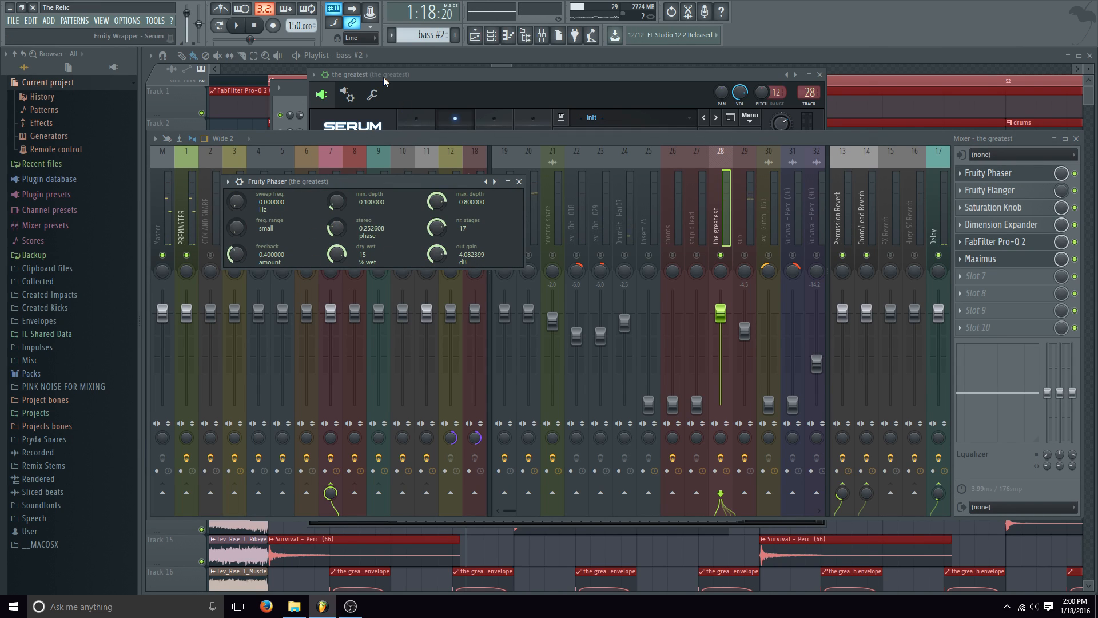
pyautogui.click(419, 118)
pyautogui.scroll(-5, 812, 228)
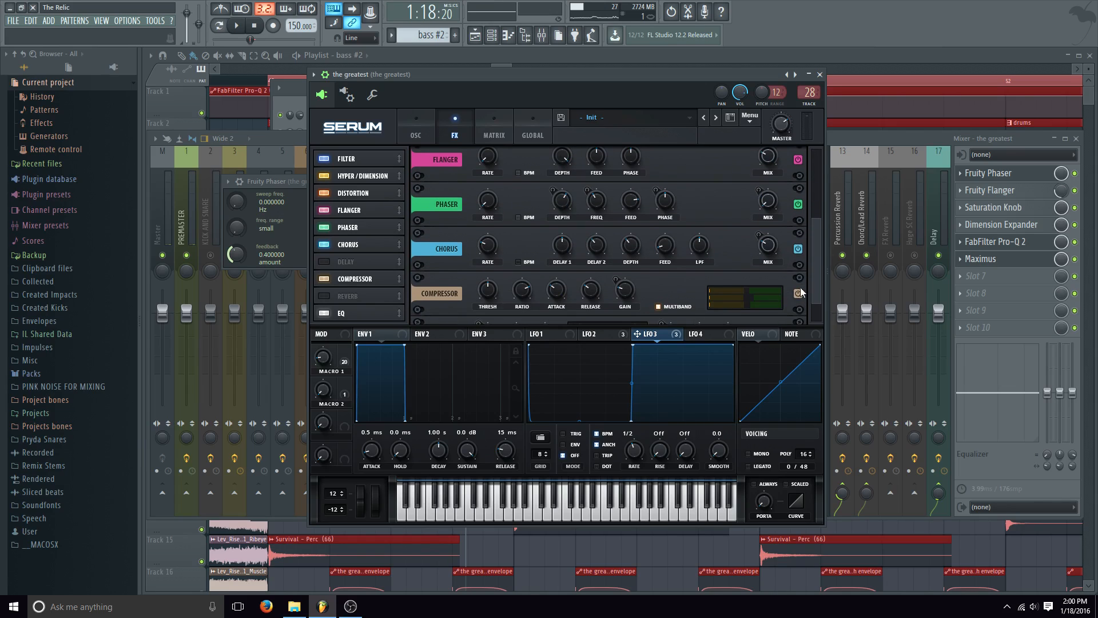
pyautogui.click(984, 173)
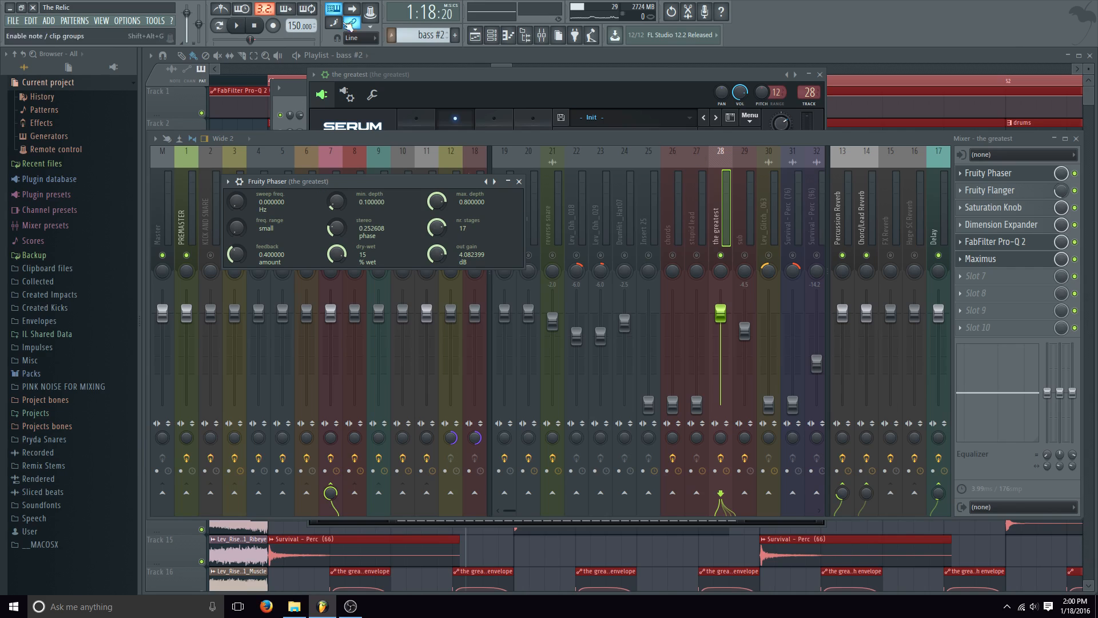
# Examine the Fruity Flanger settings on the bass's mixer track, and play the bass through the phaser and flanger.
pyautogui.click(239, 26)
pyautogui.click(1005, 195)
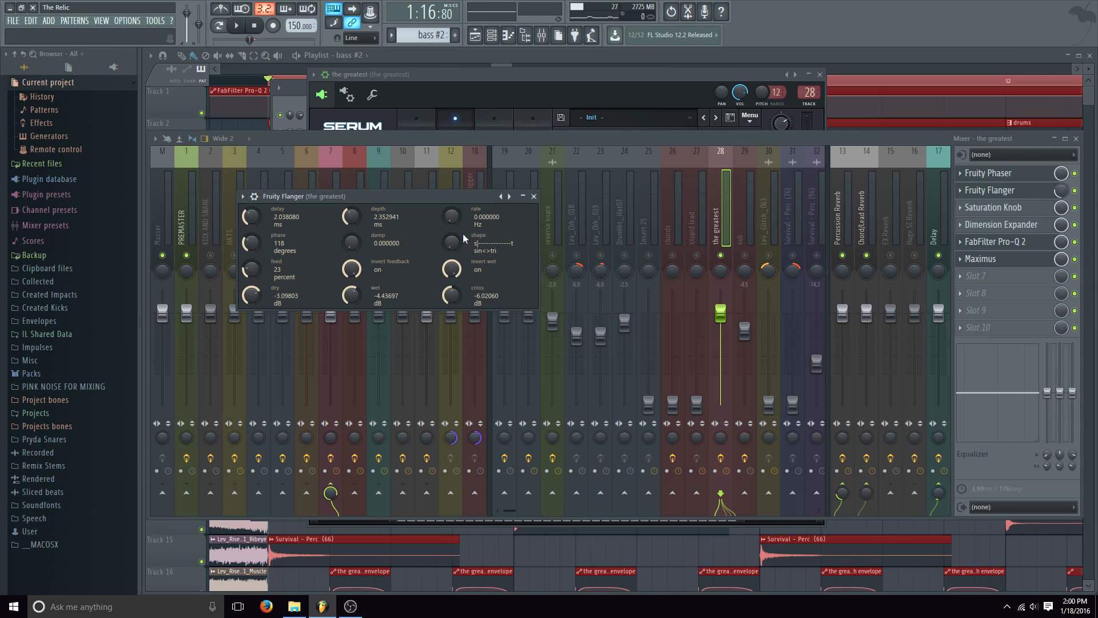
pyautogui.click(879, 142)
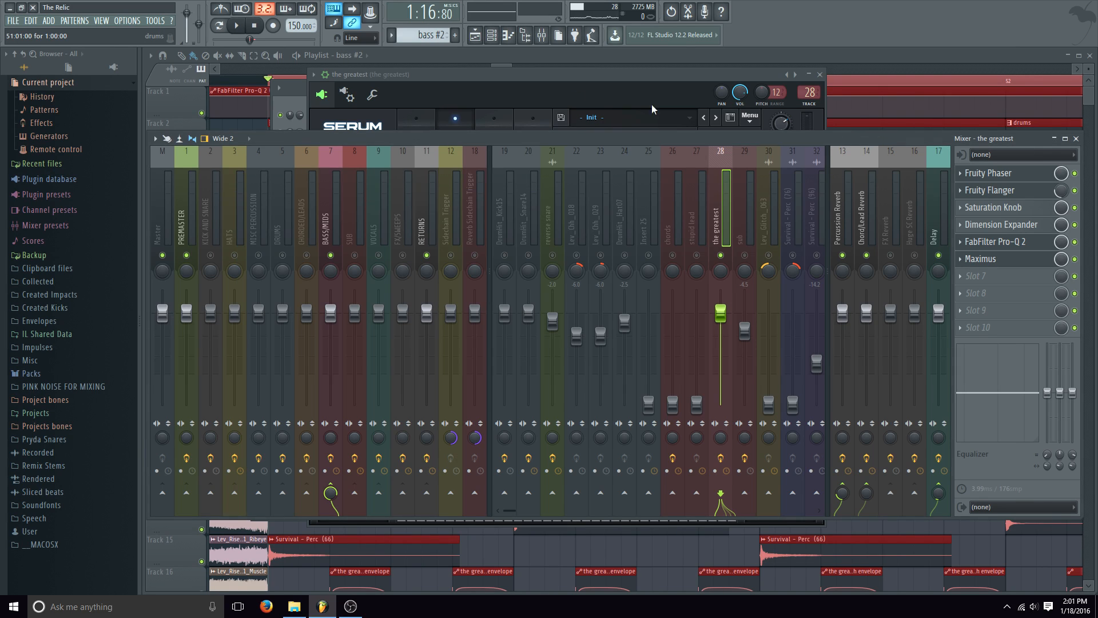
pyautogui.press('space')
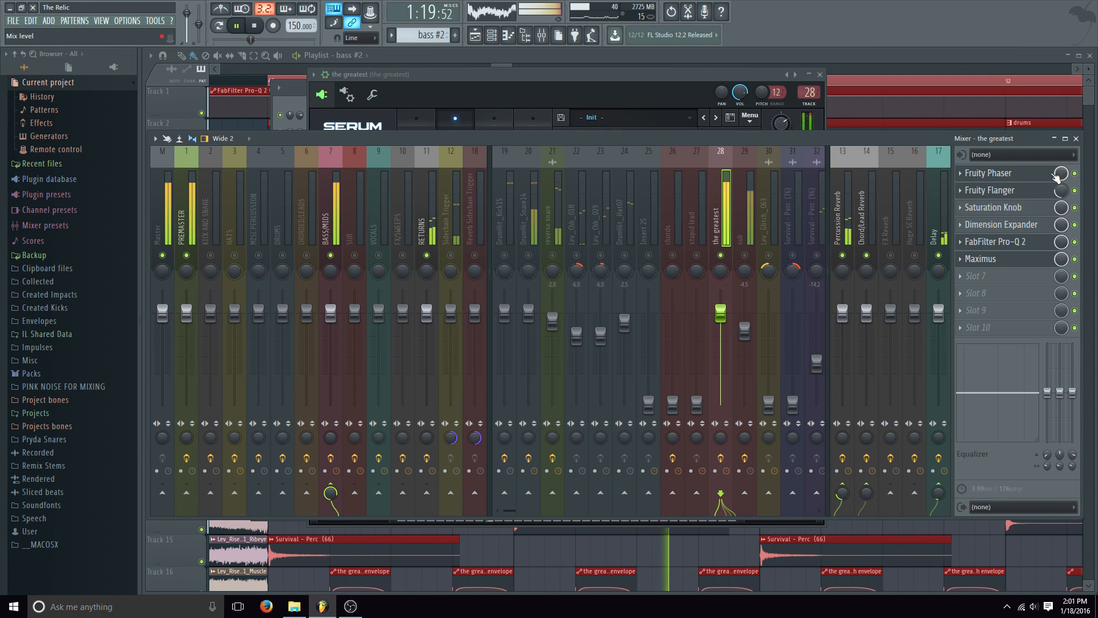
pyautogui.press('space')
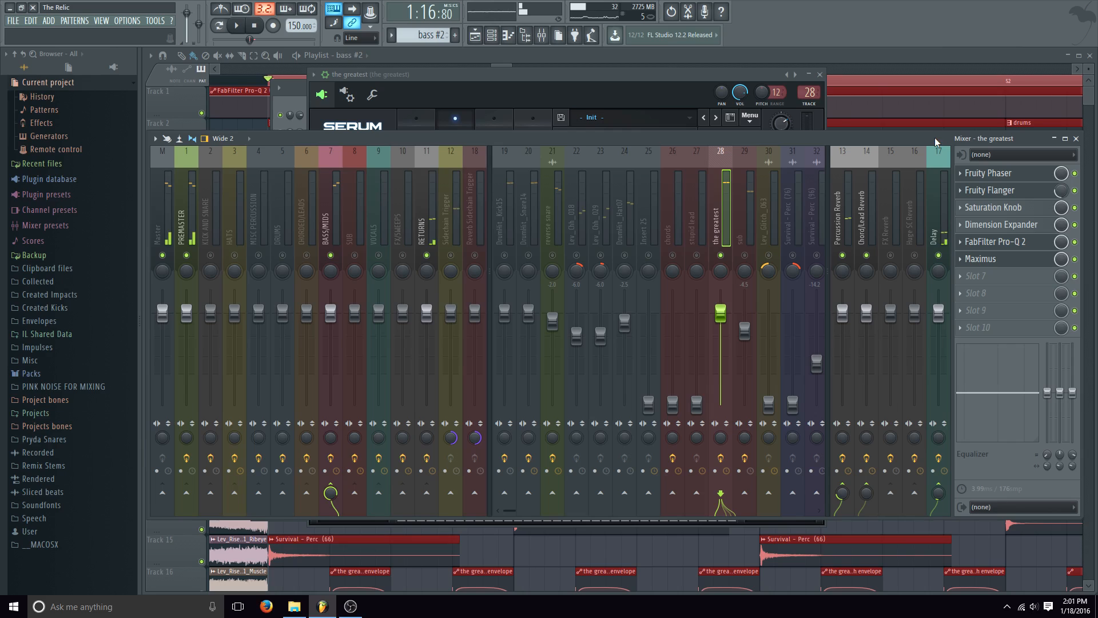
# Play the bass with the Saturation Knob bypassed, restore it during playback, audition the Dimension Expander's bypass, and stop.
pyautogui.click(1075, 208)
pyautogui.press('space')
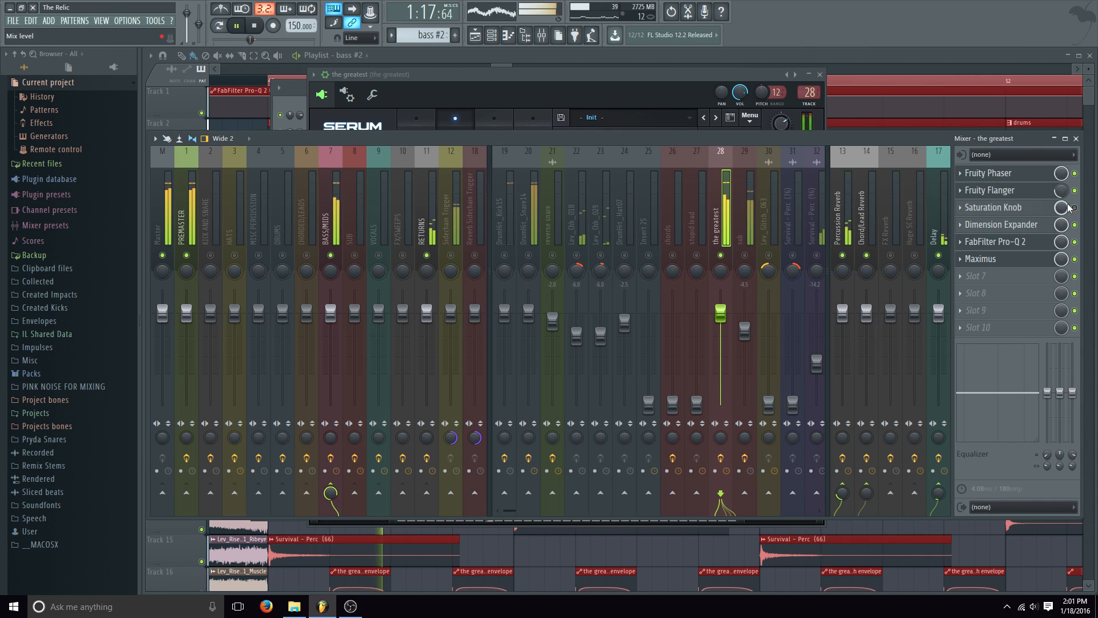
pyautogui.click(1075, 209)
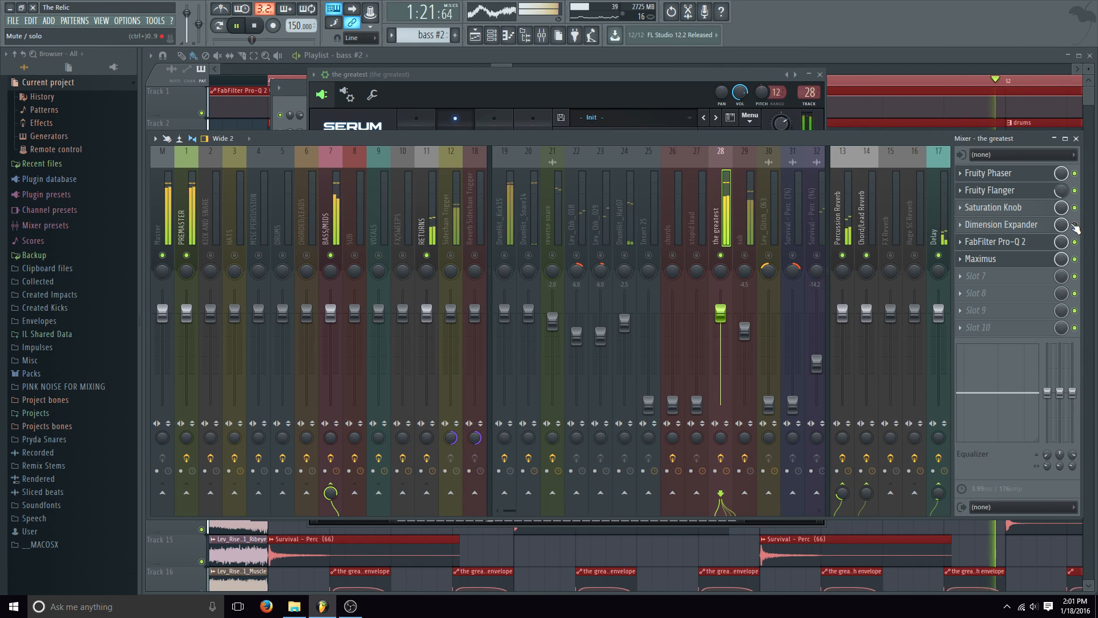
pyautogui.click(262, 29)
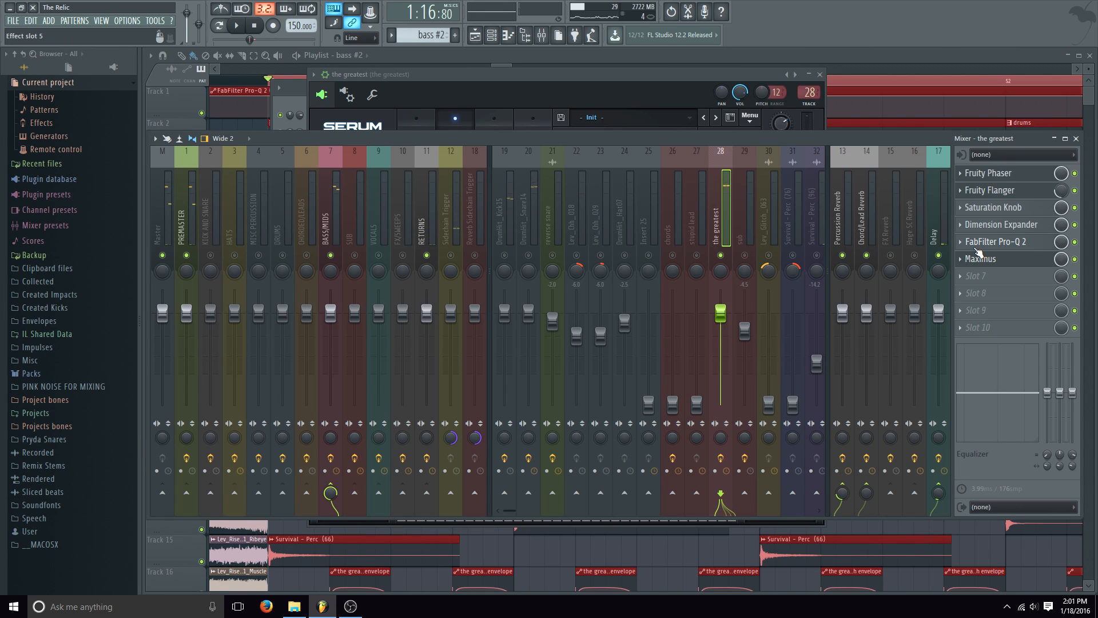
# Open FabFilter Pro-Q 2 on the bass's mixer track, play the bass to examine its EQ curve, and pause.
pyautogui.click(987, 241)
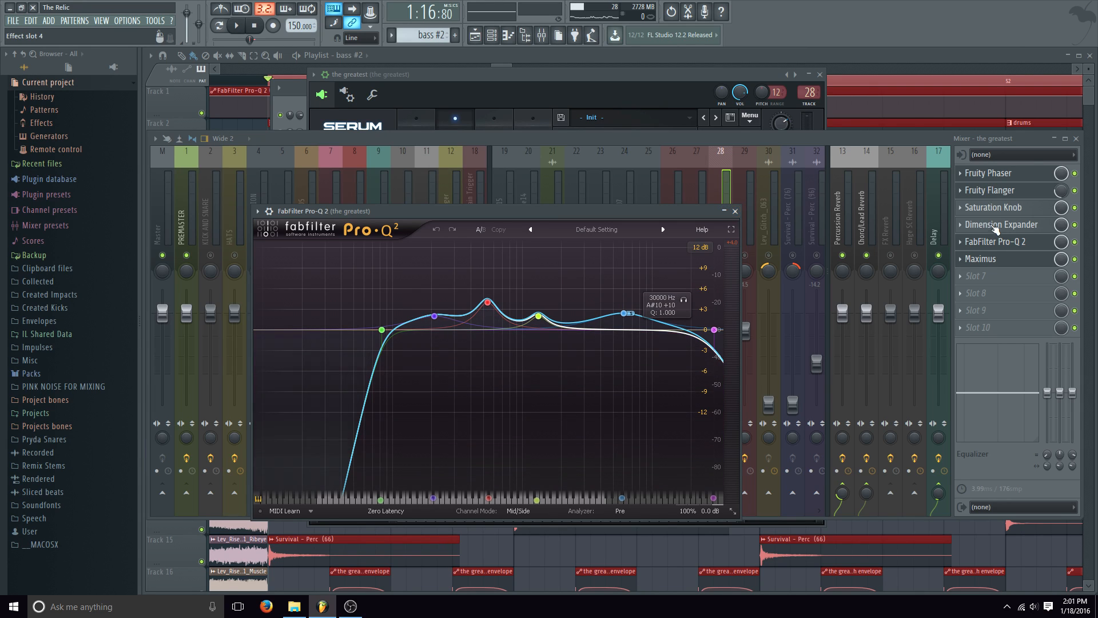
pyautogui.click(619, 511)
pyautogui.click(237, 26)
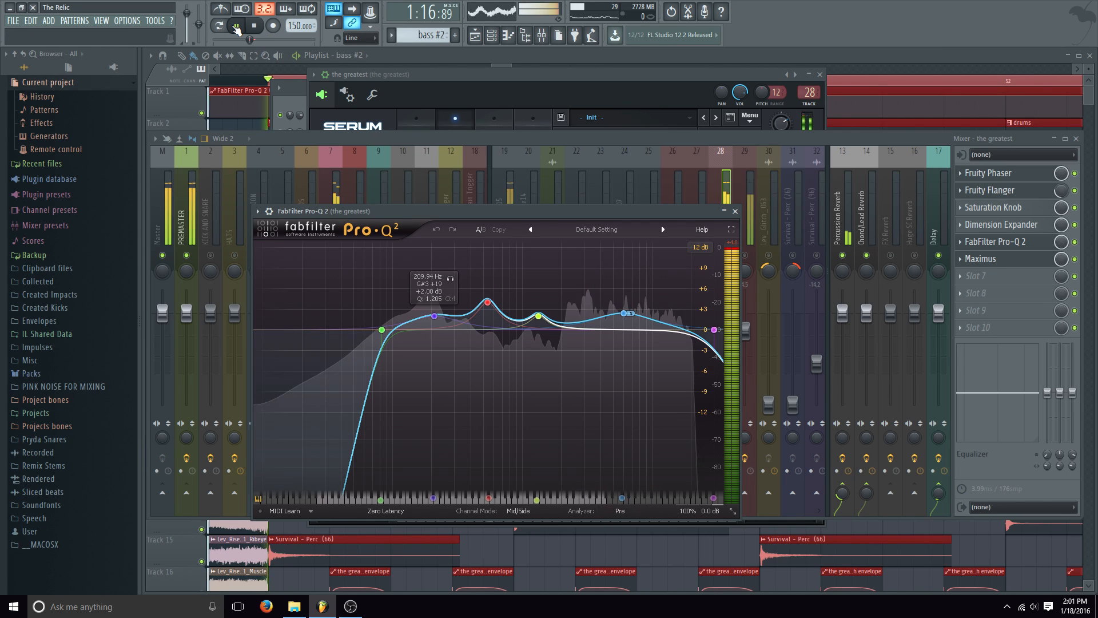
pyautogui.click(237, 26)
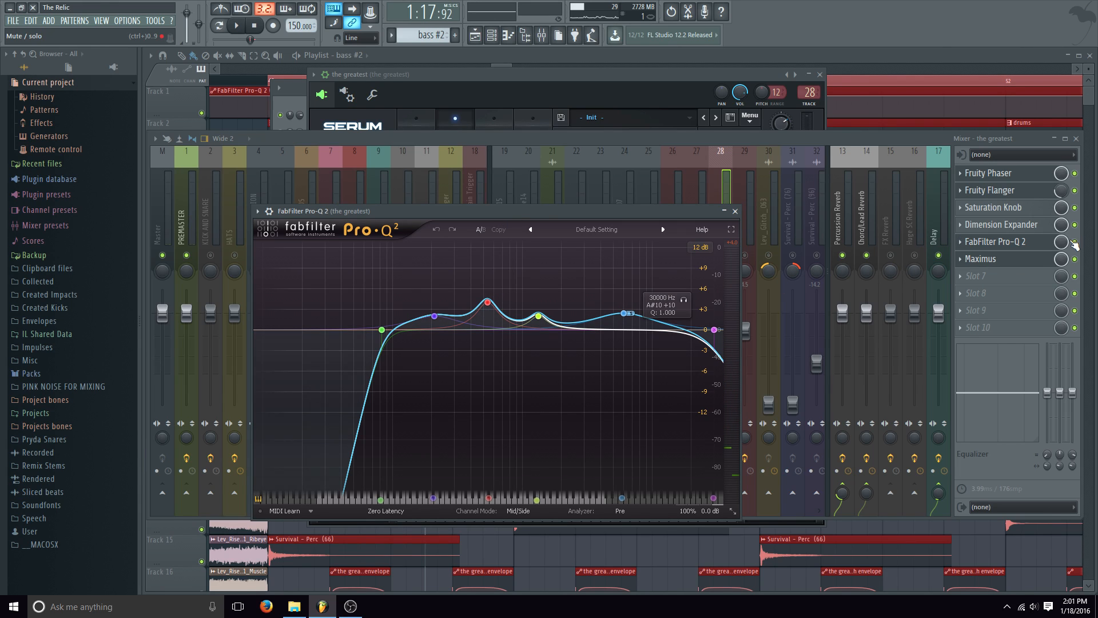
# Play the bass while auditioning FabFilter Pro-Q 2's bypass, stop playback, and examine the equalizer's bands again.
pyautogui.click(255, 28)
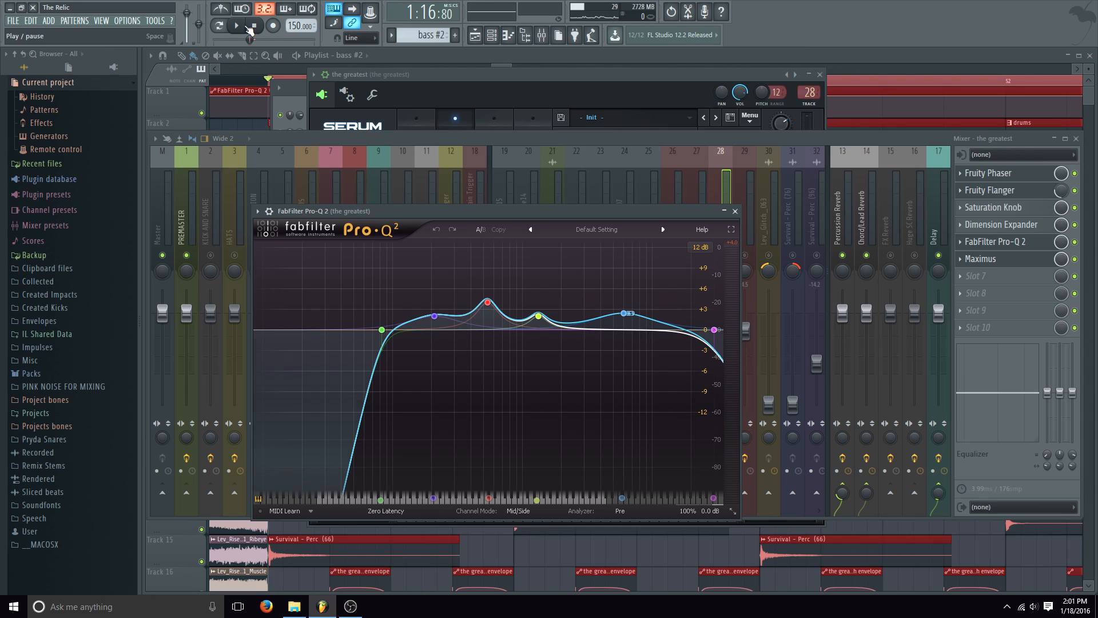
pyautogui.press('space')
pyautogui.click(1075, 242)
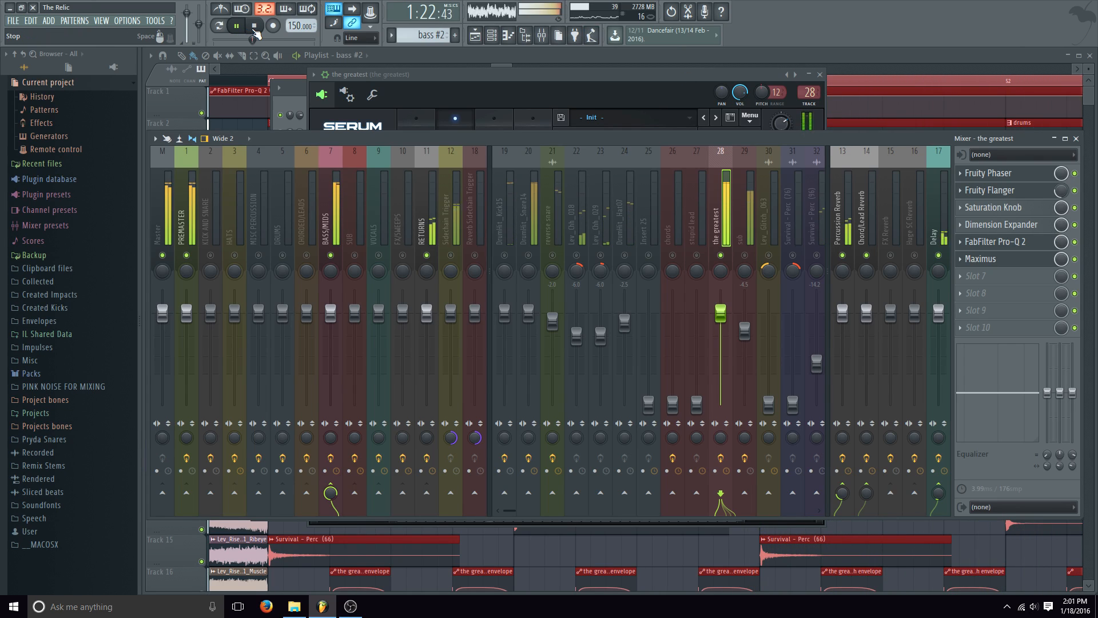
pyautogui.click(255, 29)
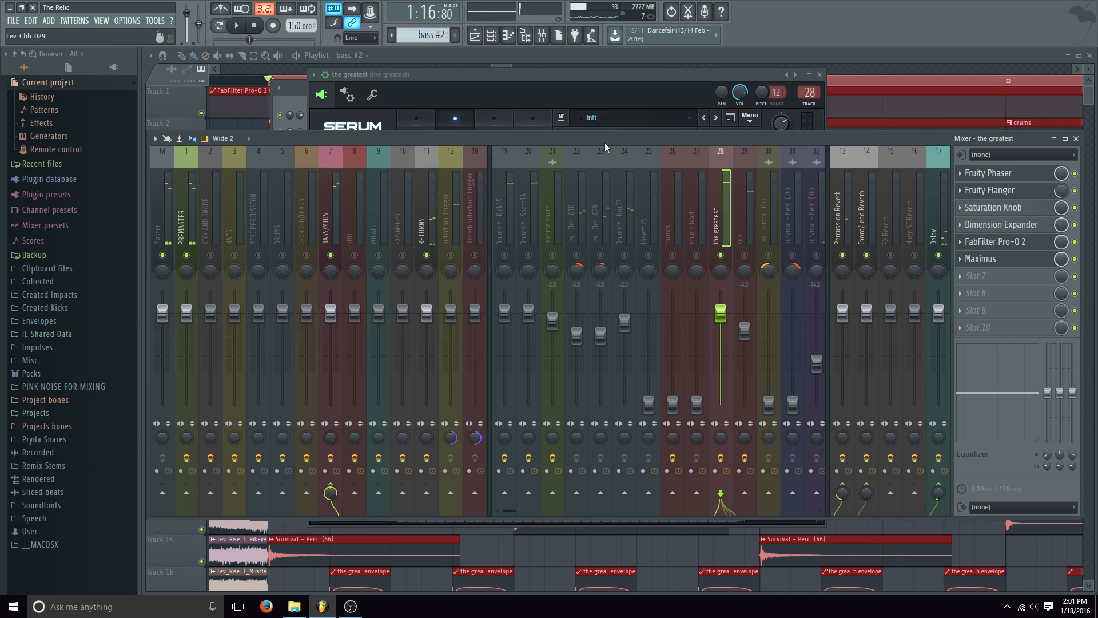
pyautogui.click(996, 241)
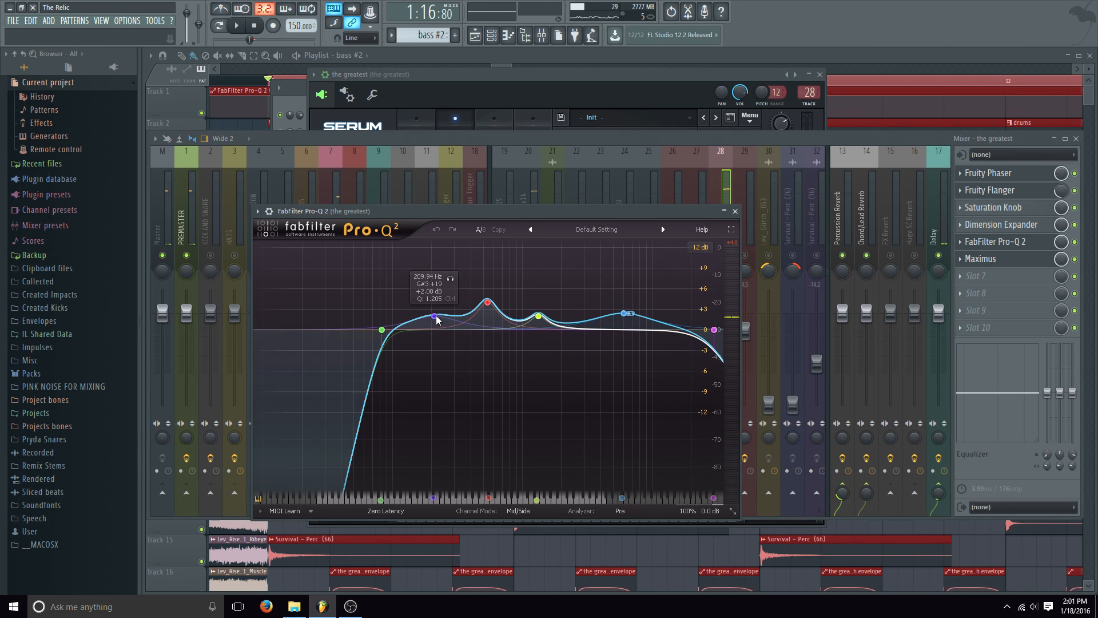
# Examine the low, mid and high band curves of Maximus on the bass's mixer track, first stopped and then during playback.
pyautogui.click(1021, 261)
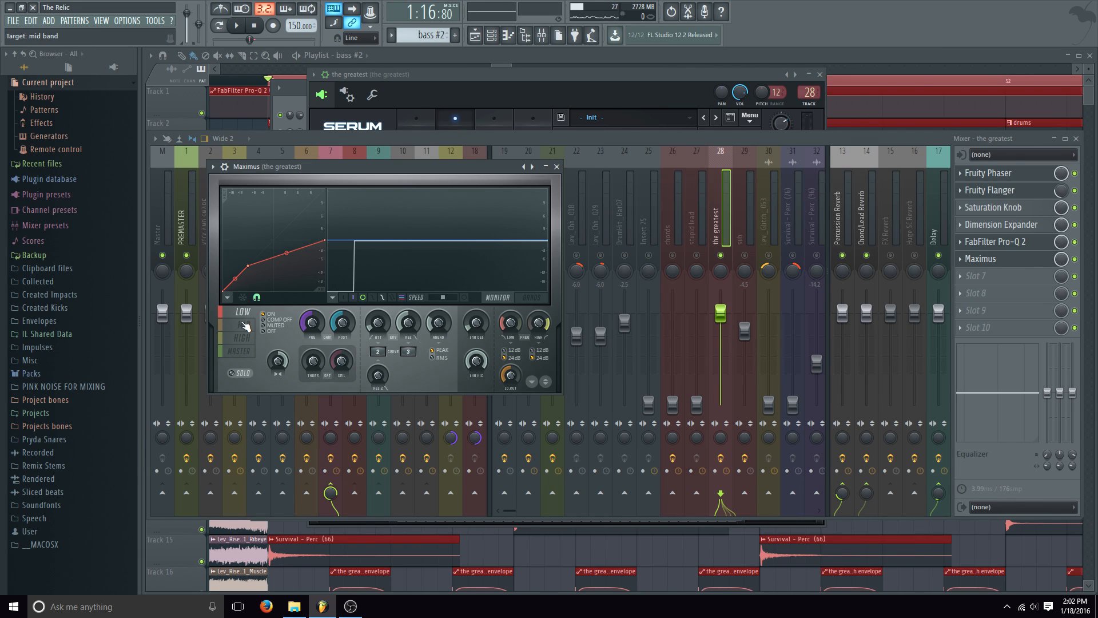
pyautogui.click(246, 325)
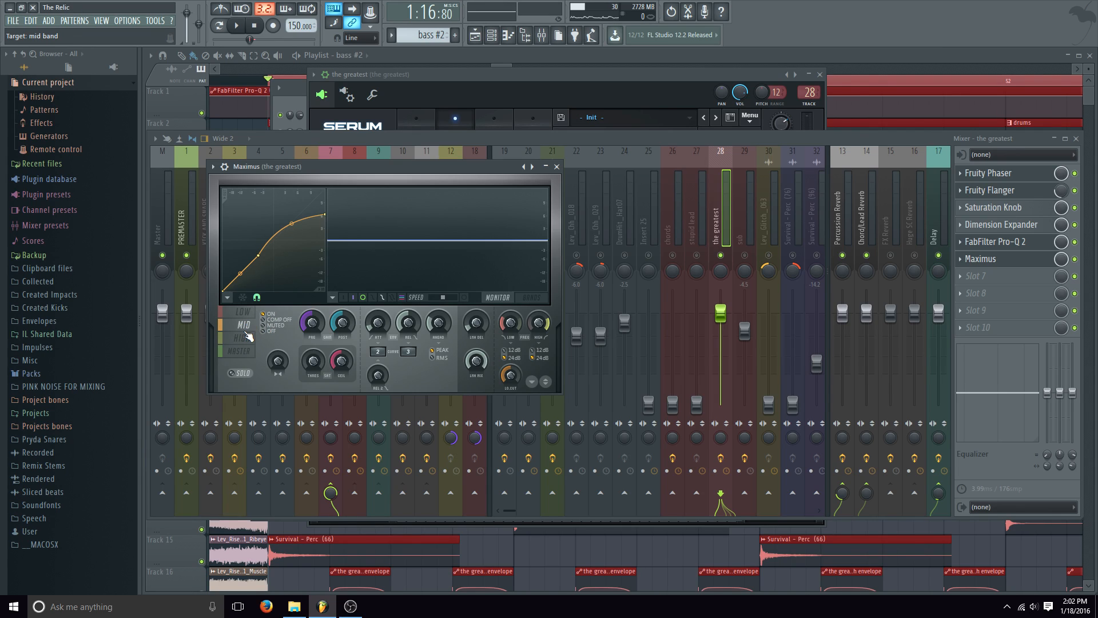
pyautogui.click(249, 338)
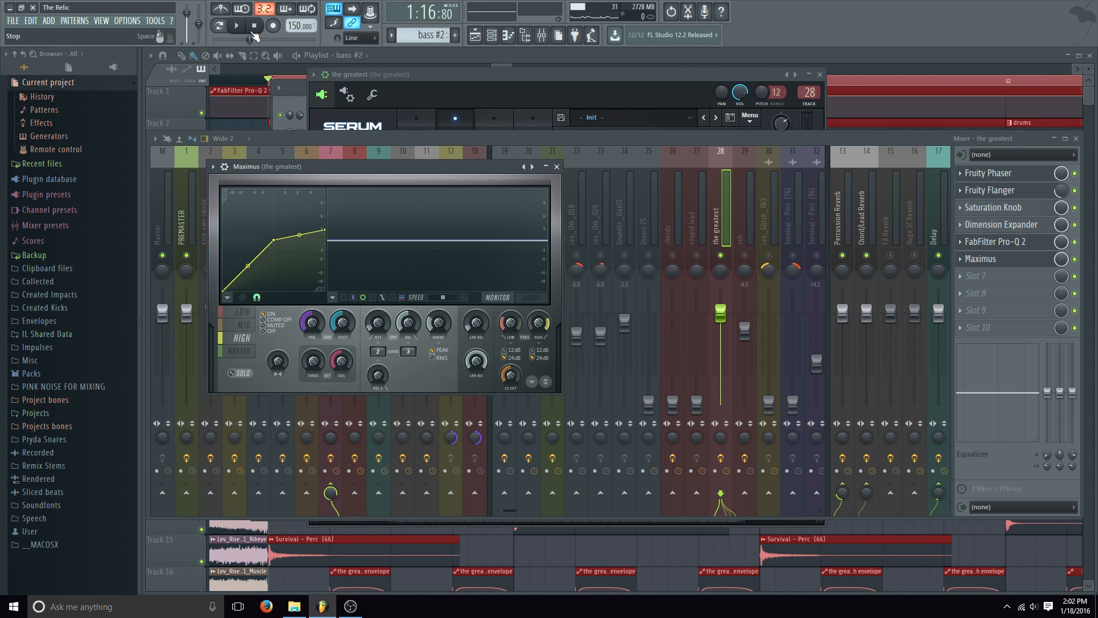
pyautogui.press('space')
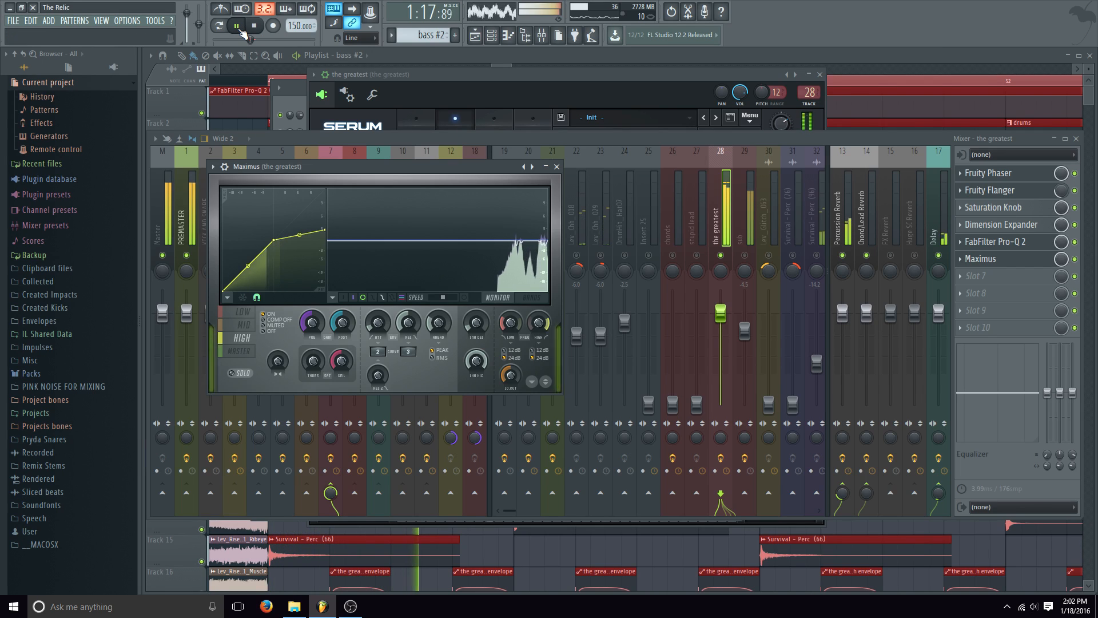
pyautogui.click(241, 326)
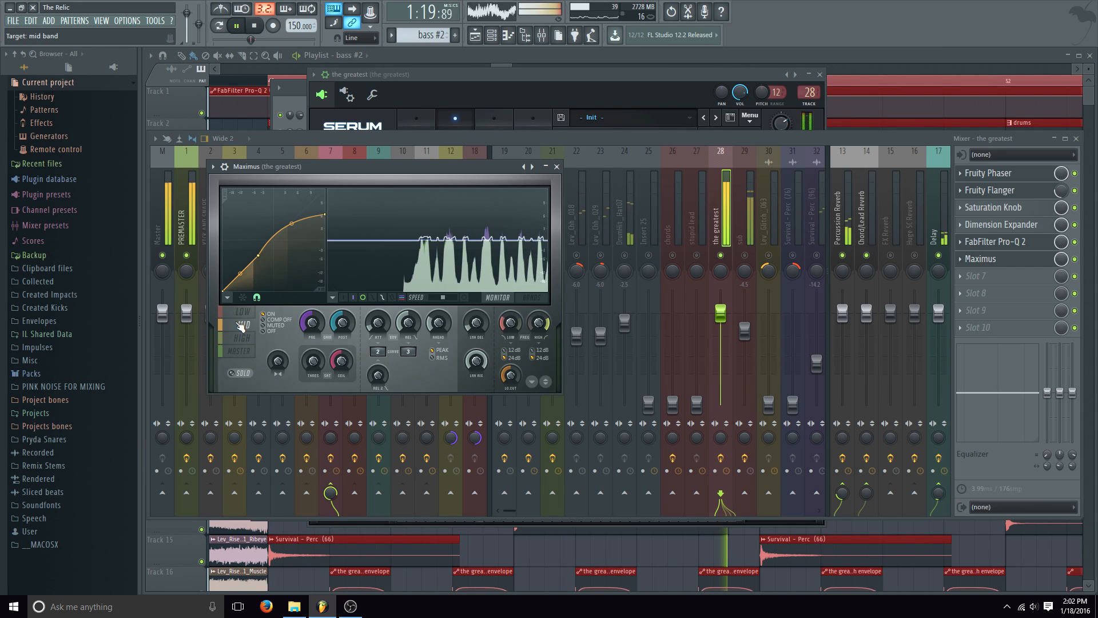
pyautogui.click(241, 315)
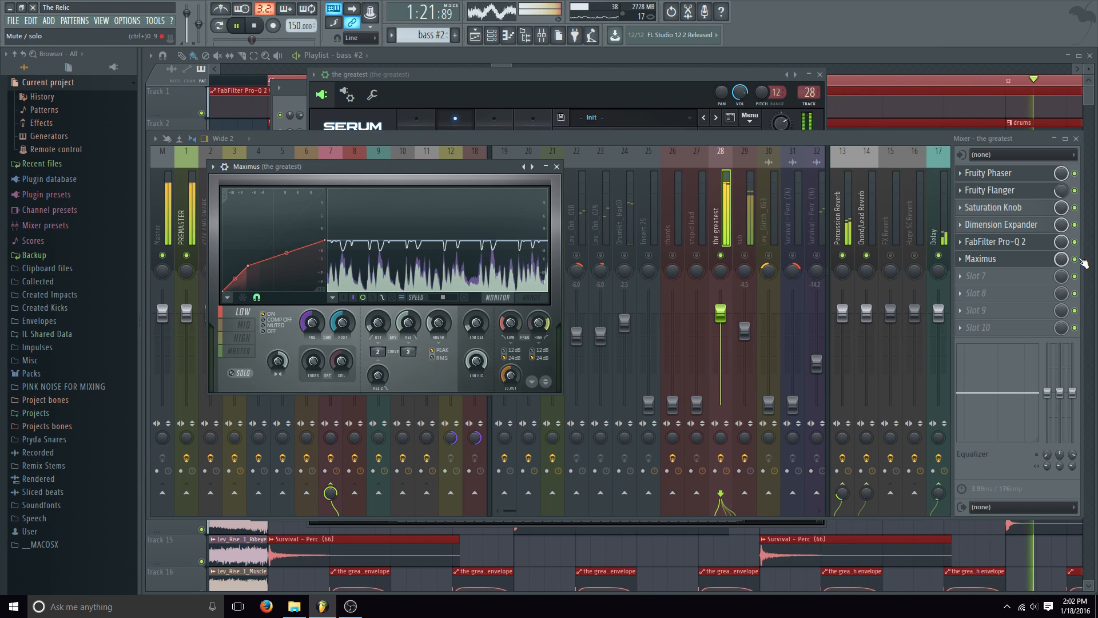
# Audition Maximus's bypass during playback, examine its master band curve, and stop playback.
pyautogui.click(1073, 260)
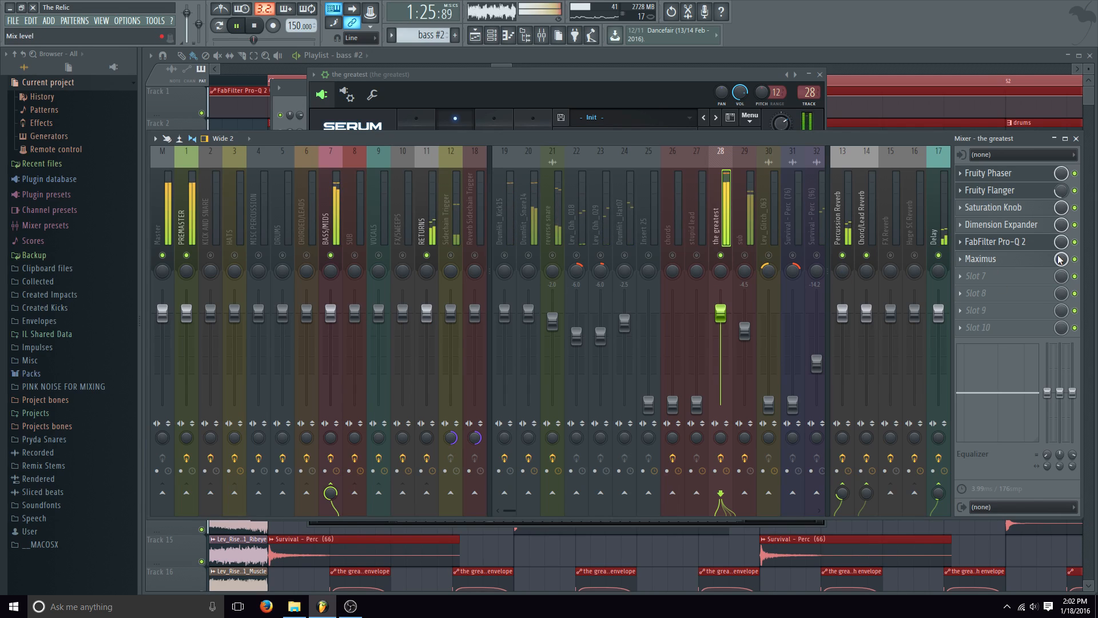
pyautogui.click(1029, 267)
pyautogui.click(235, 351)
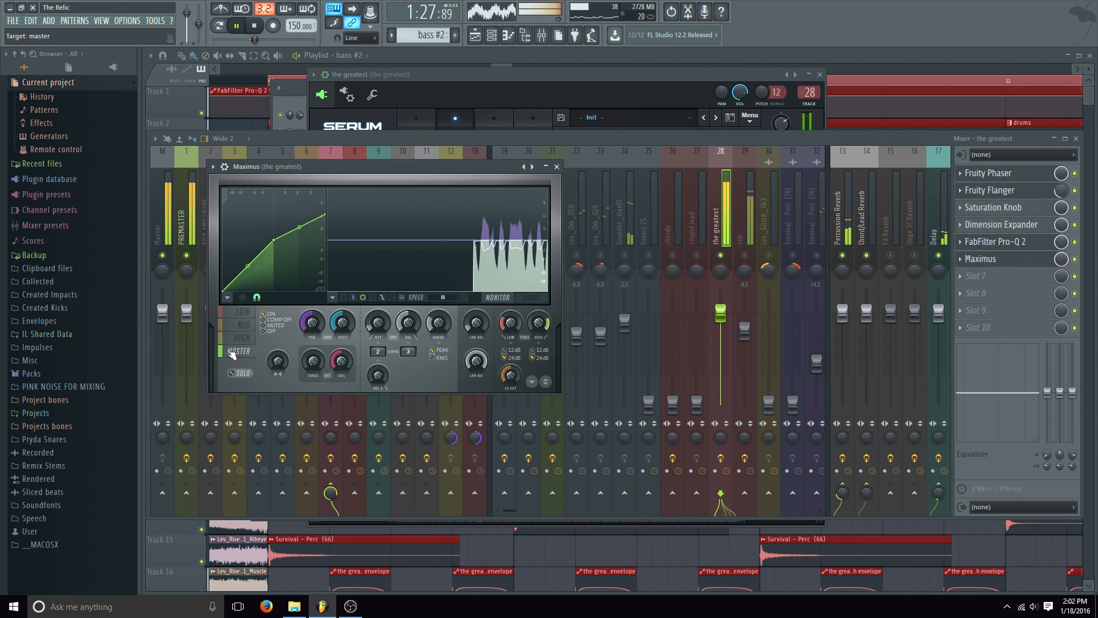
pyautogui.press('space')
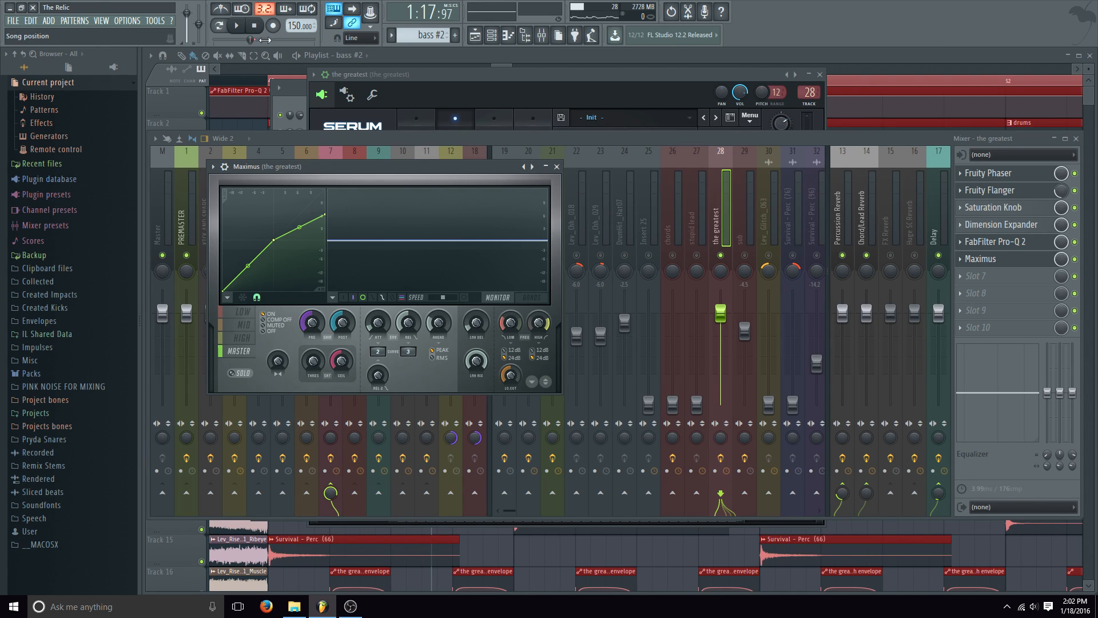
# Bring the playlist to the front to view the arrangement around the drop, and switch to OBS.
pyautogui.click(389, 57)
pyautogui.scroll(-3, 480, 86)
pyautogui.scroll(-6, 480, 86)
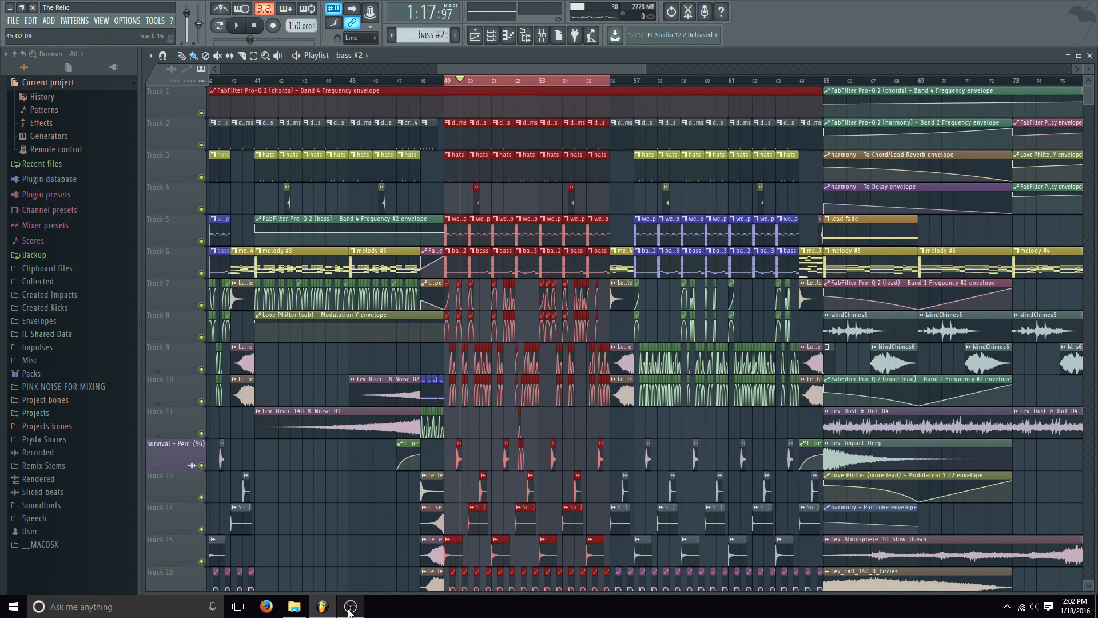
pyautogui.scroll(-3, 484, 210)
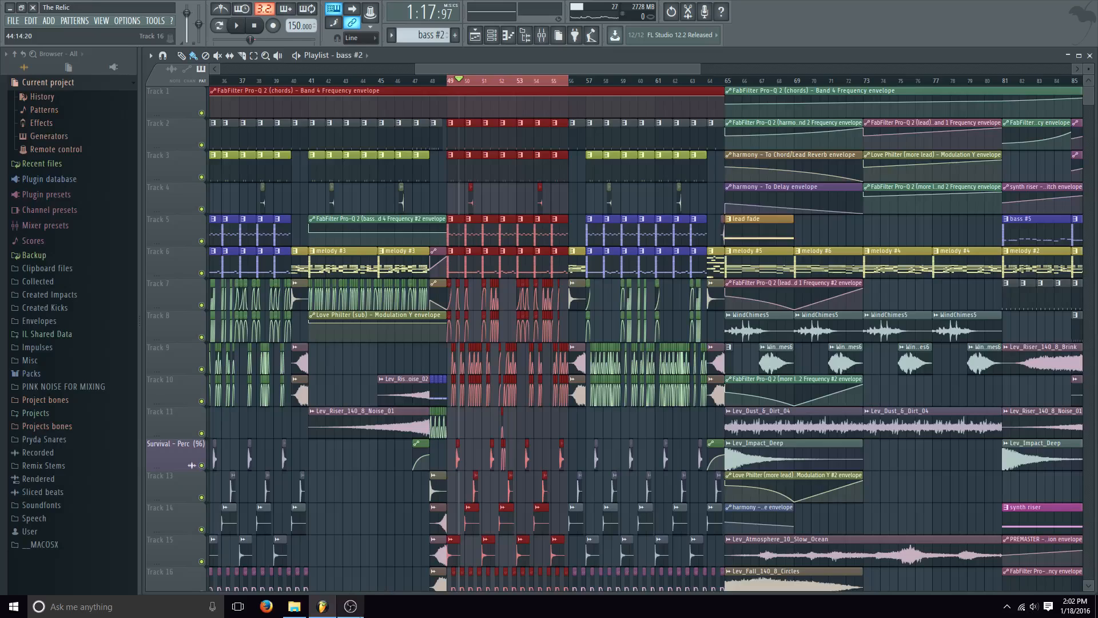
pyautogui.click(351, 606)
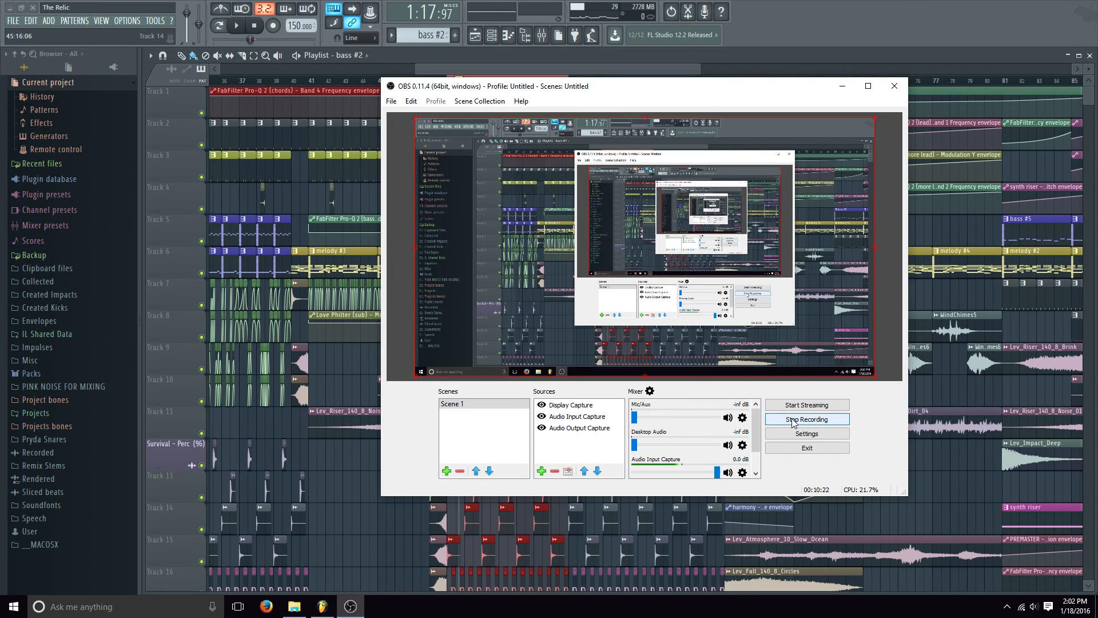